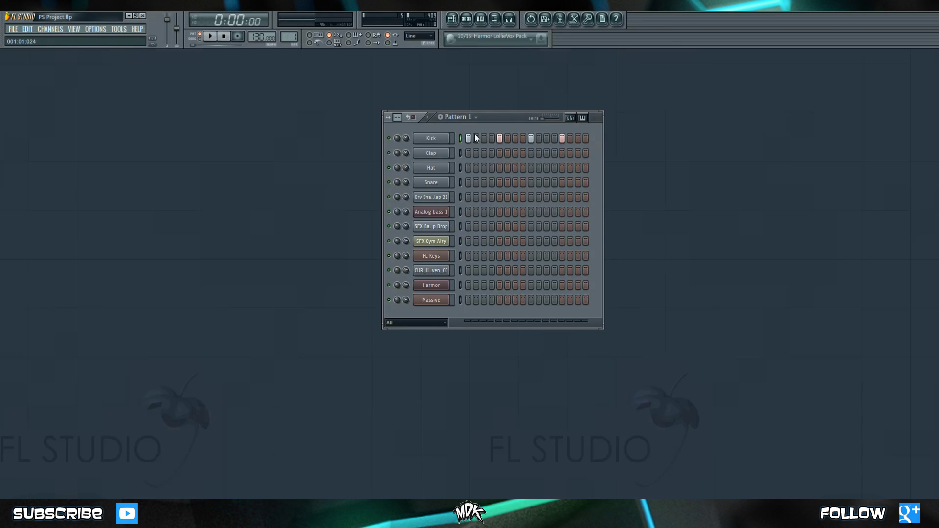
- Fill all sixteen steps of the Kick channel, and clear the entire Kick row again
left_click_drag(469, 139, 586, 140)
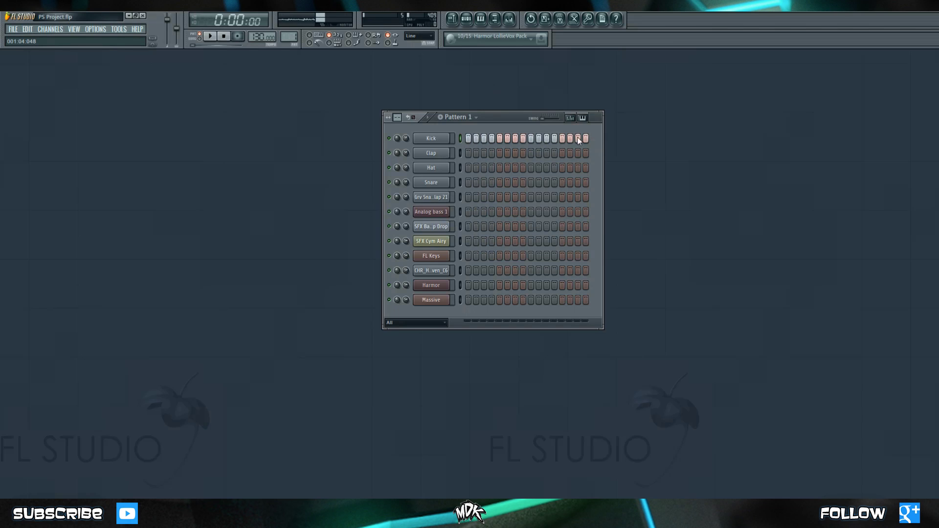
left_click_drag(577, 138, 451, 138)
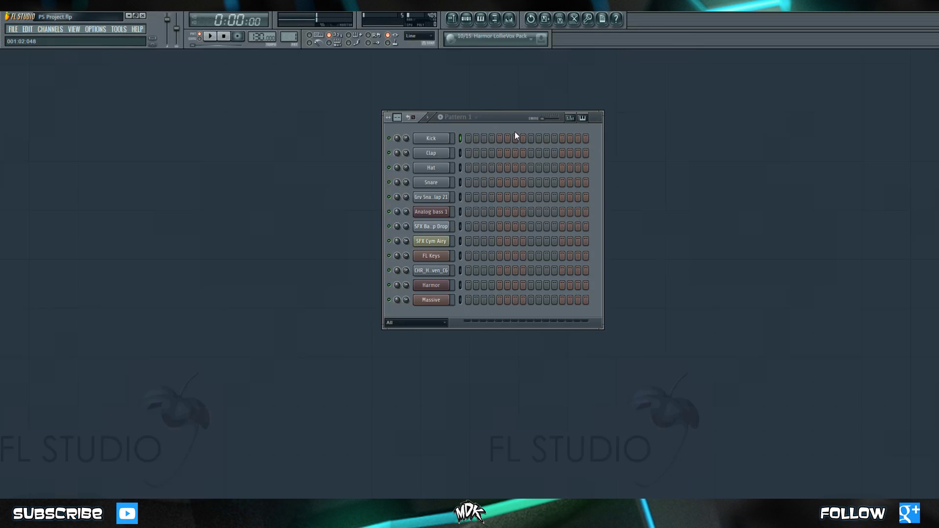
- View the Massive channel's plugin interface, and close its plugin and channel settings windows
left_click(437, 301)
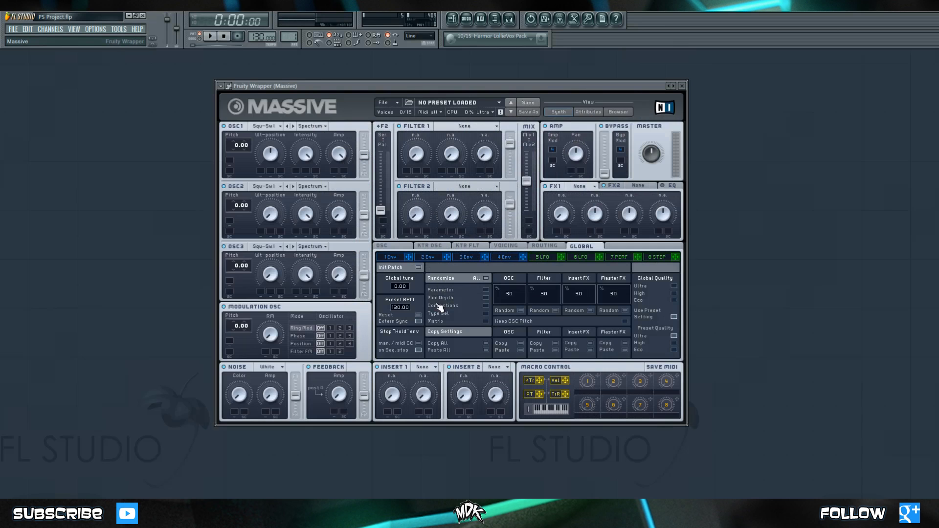
left_click(683, 87)
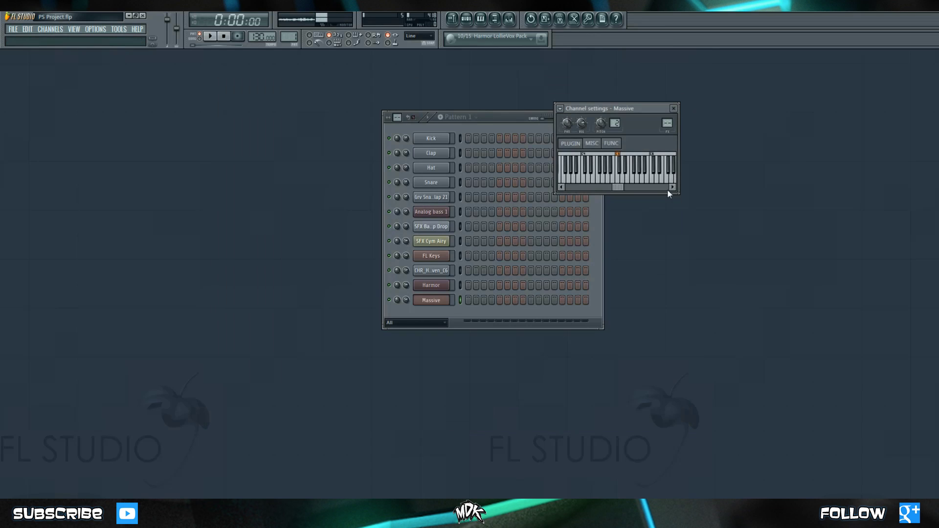
left_click(674, 108)
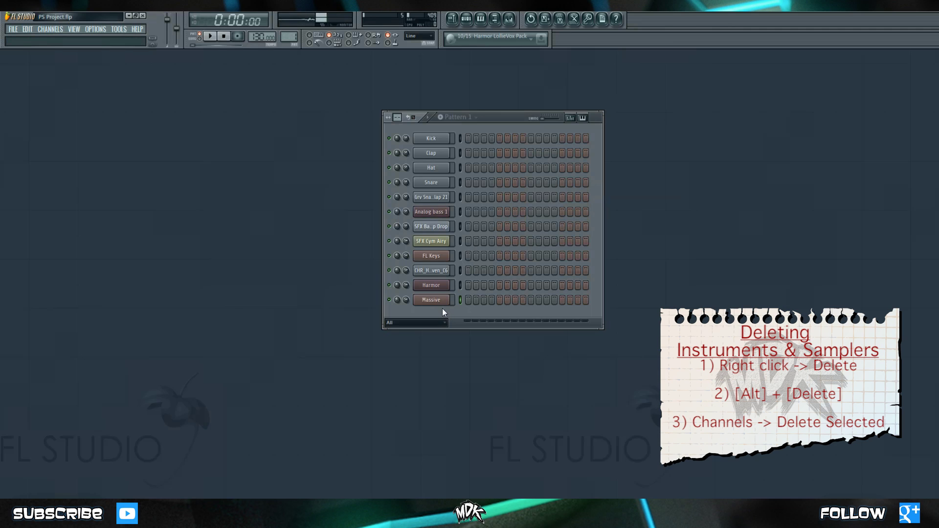
right_click(435, 300)
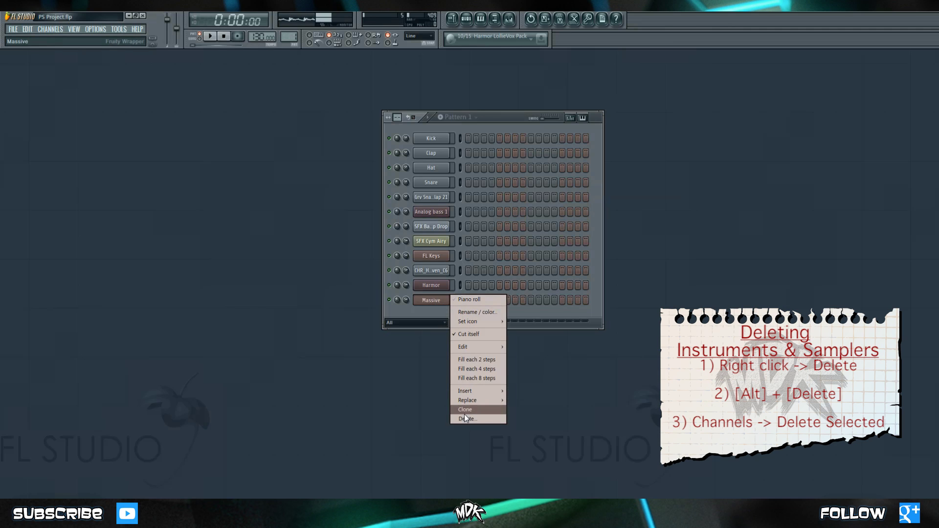
left_click(476, 419)
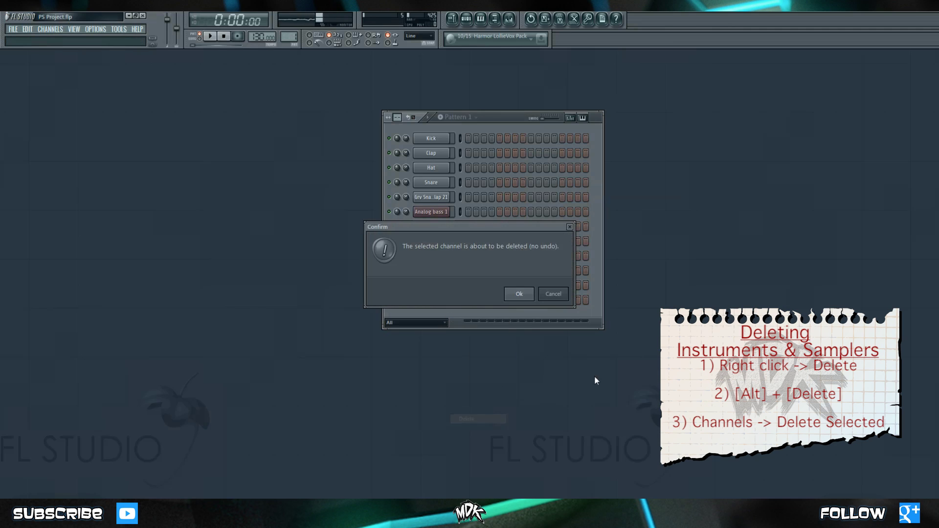
left_click(551, 292)
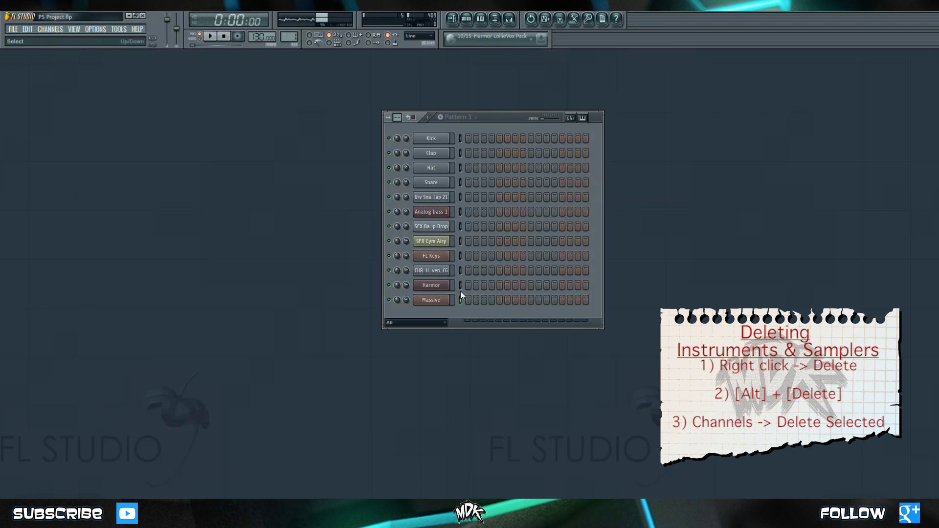
key("alt+Delete")
left_click(551, 293)
- Delete the selected Massive channel from the step sequencer and confirm the deletion
left_click(51, 29)
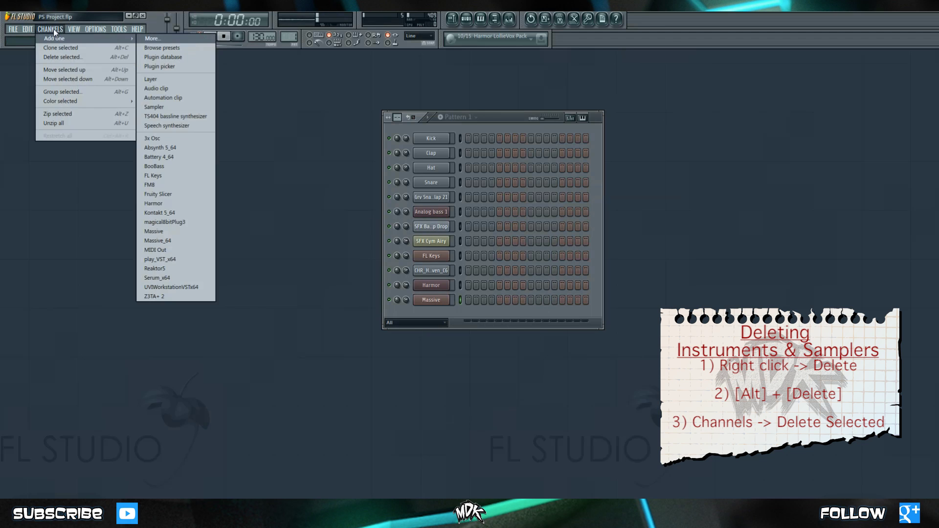
left_click(61, 57)
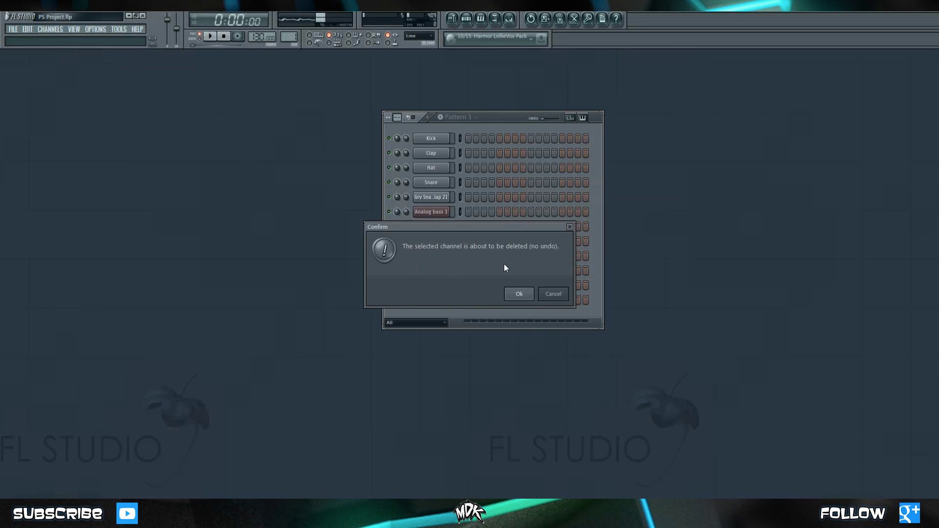
left_click(520, 296)
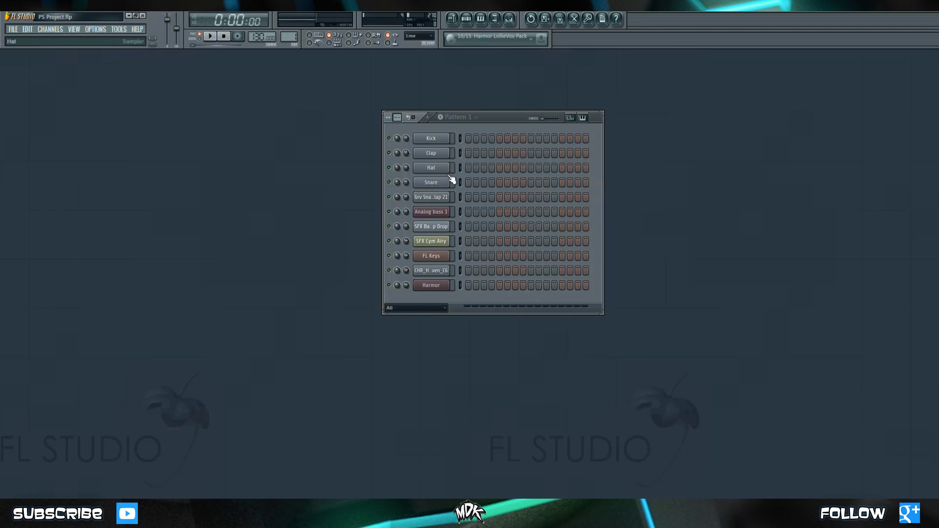
- Select the Kick, Clap, Hat and Snare channels together in the step sequencer
left_click(423, 309)
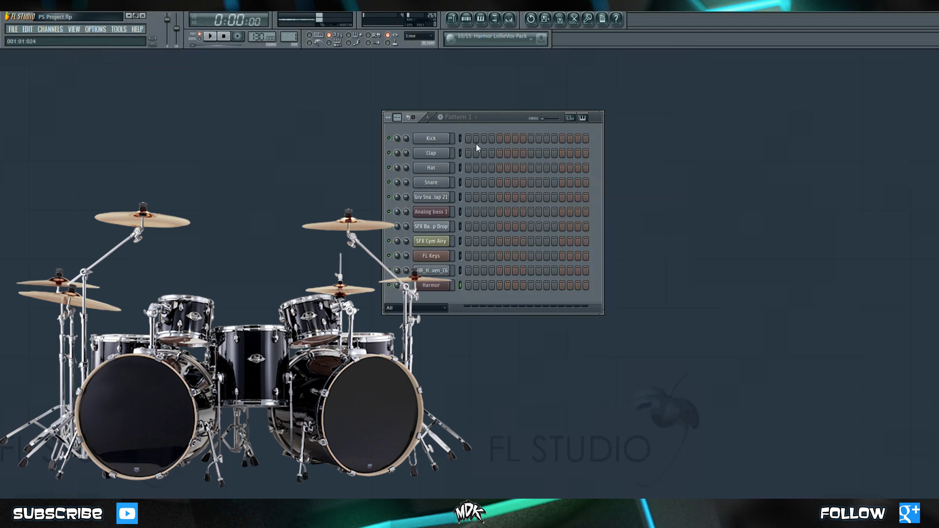
left_click(460, 139)
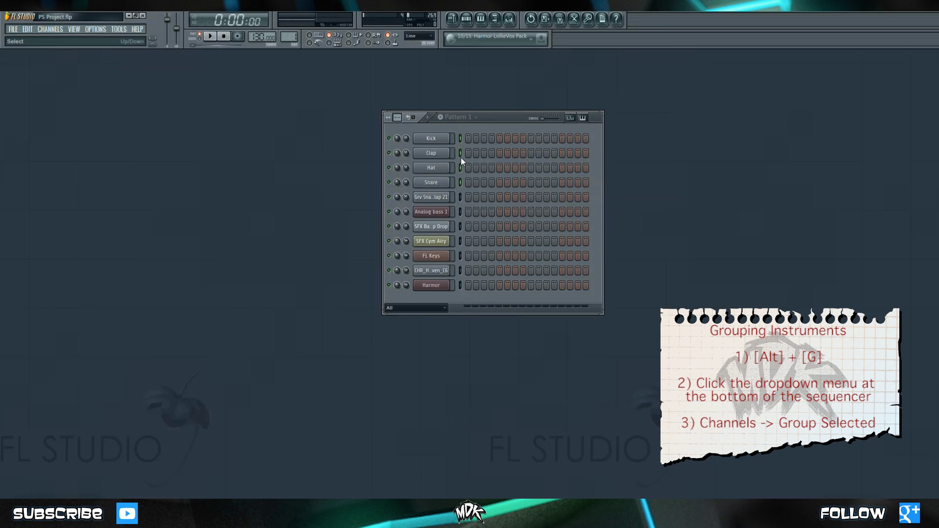
key("alt+g")
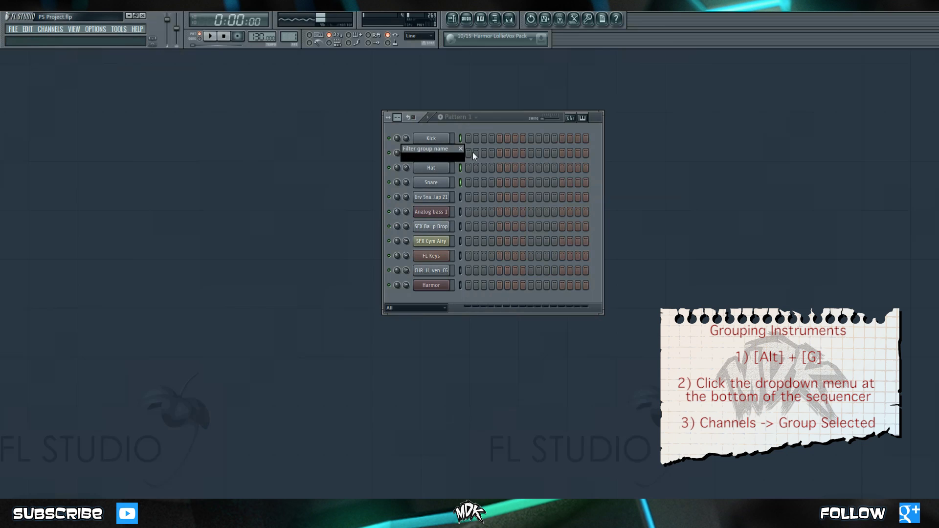
key("Escape")
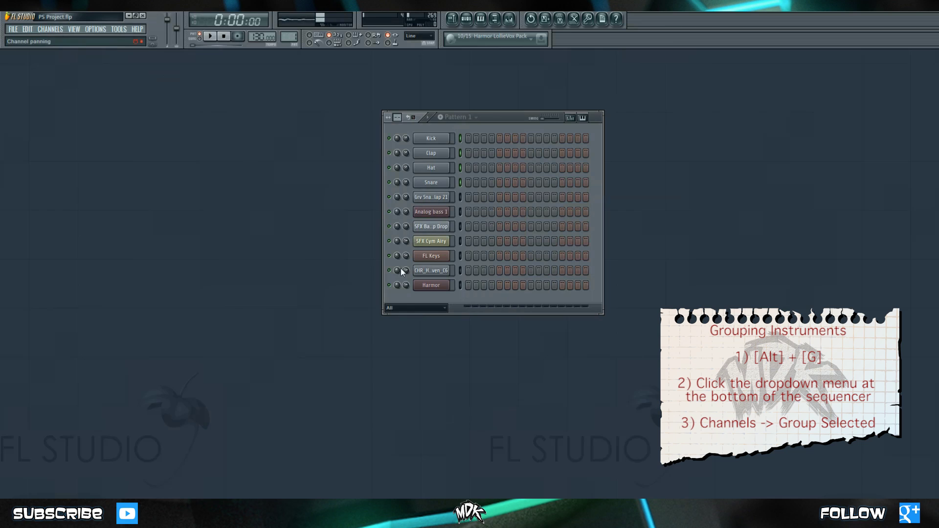
right_click(399, 311)
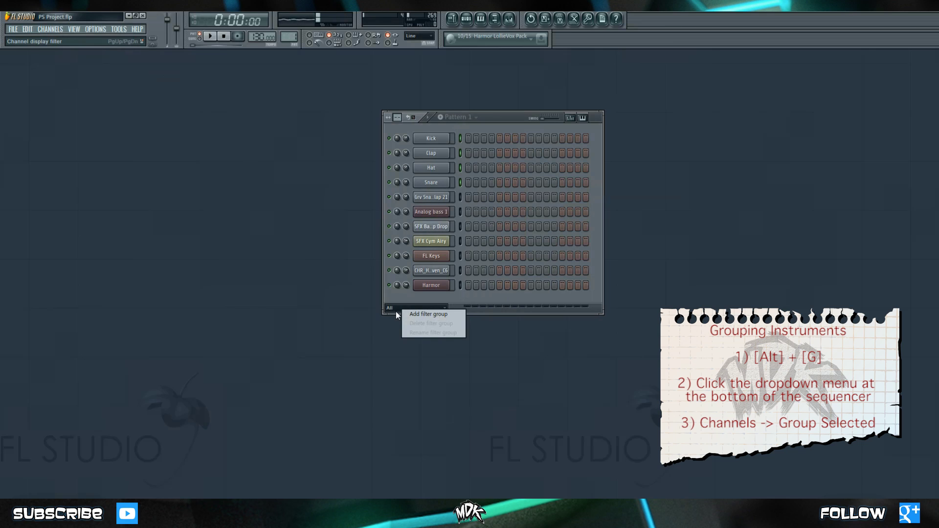
left_click(429, 314)
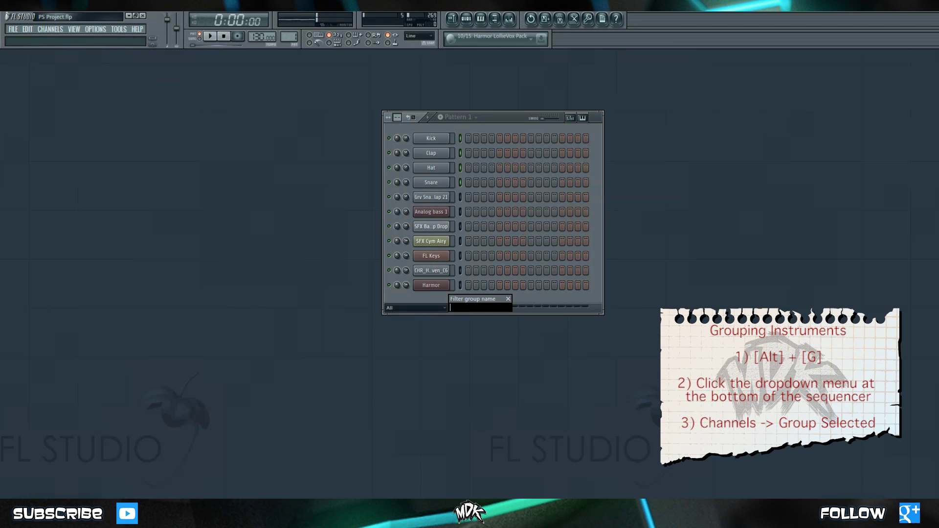
key("Escape")
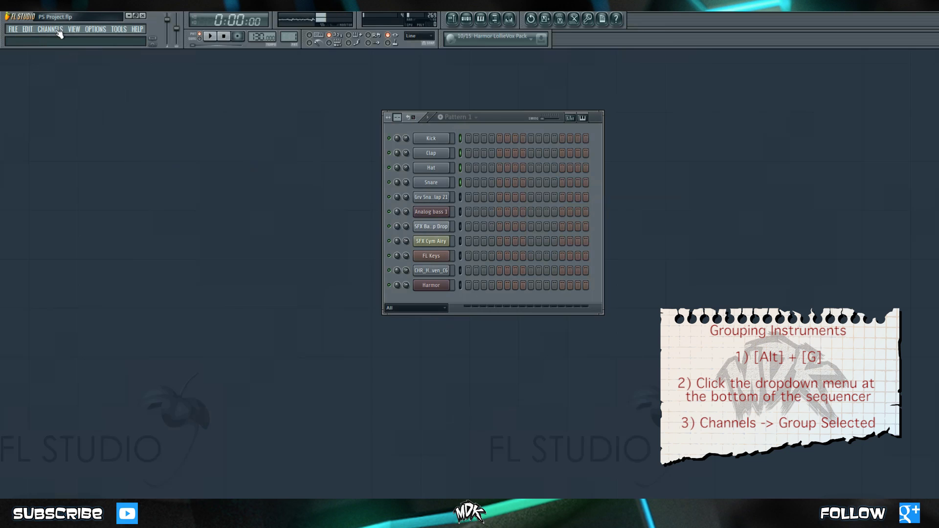
- Group the selected percussion channels into a filter group named Percussion
left_click(58, 32)
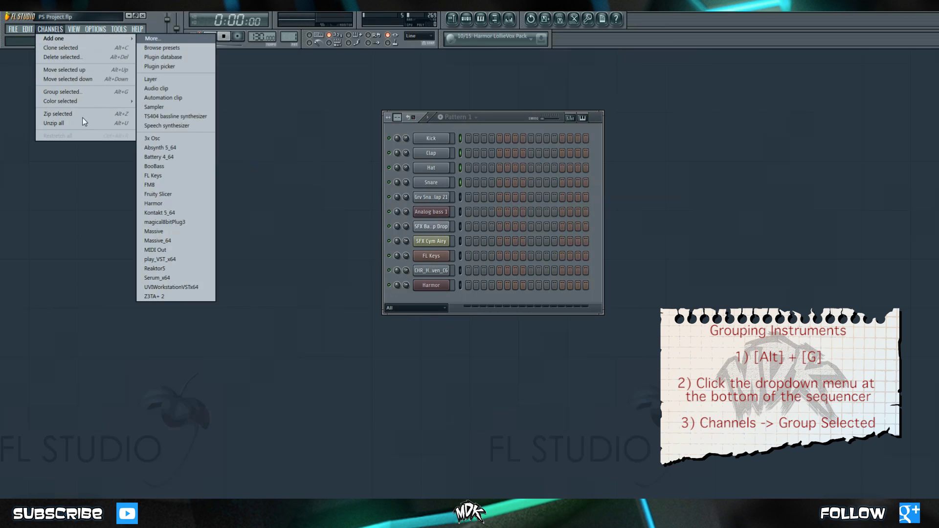
left_click(73, 92)
type("Percussion")
key("Return")
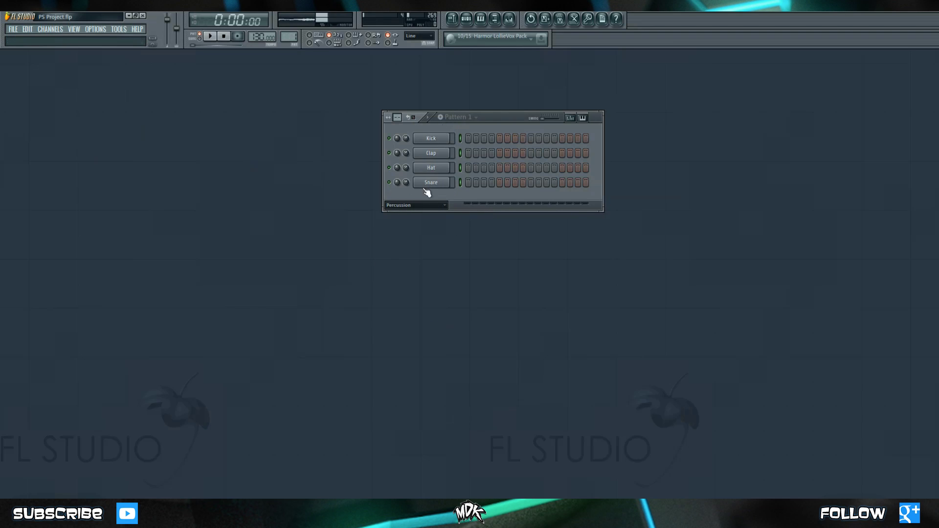
- Display all channels in the step sequencer, and switch the channel display filter back to Percussion
left_click(404, 206)
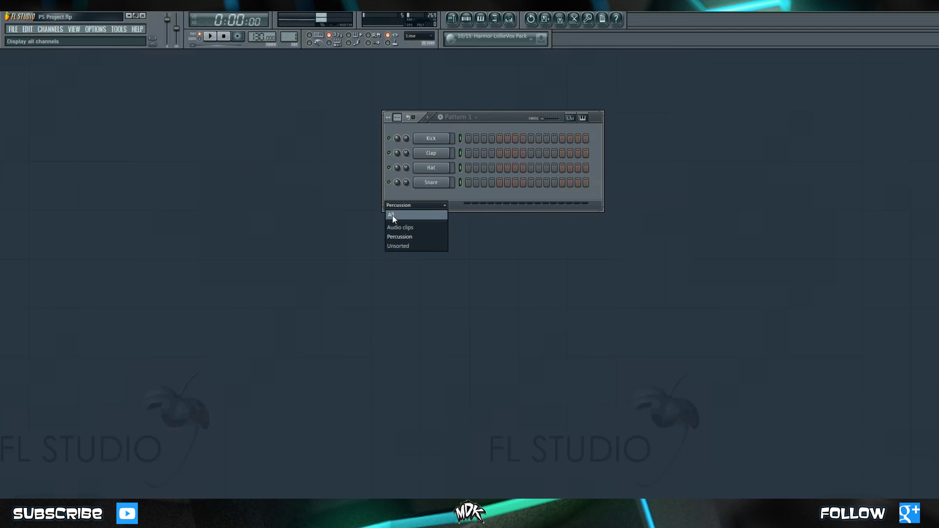
left_click(406, 214)
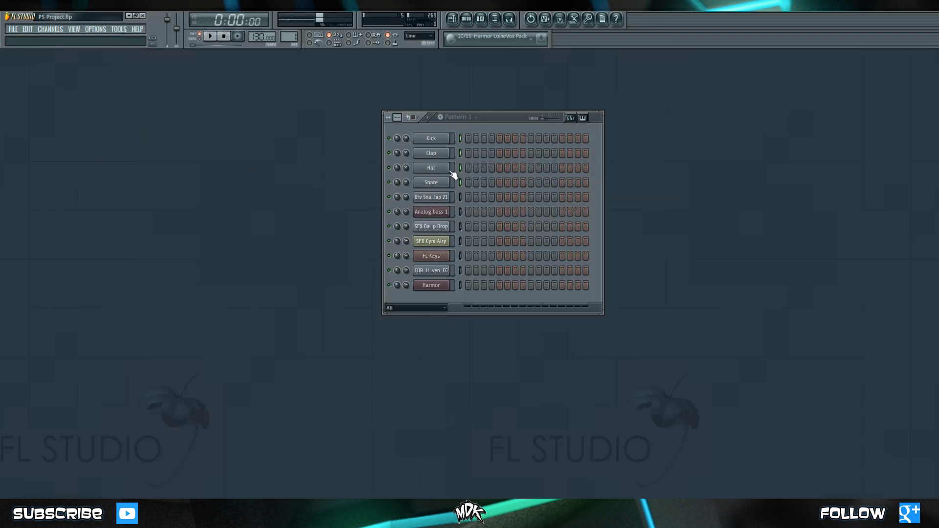
left_click(428, 308)
left_click(416, 337)
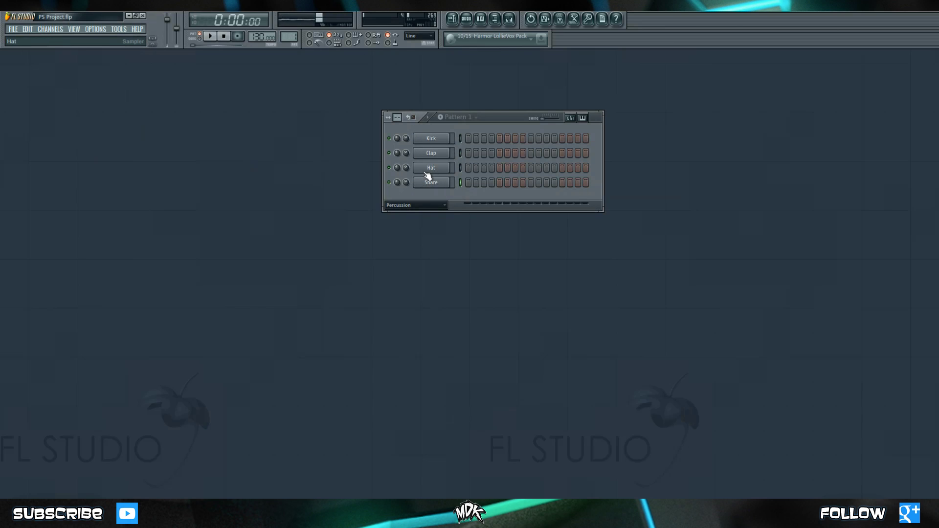
- Delete the Percussion filter group and confirm the deletion
right_click(412, 206)
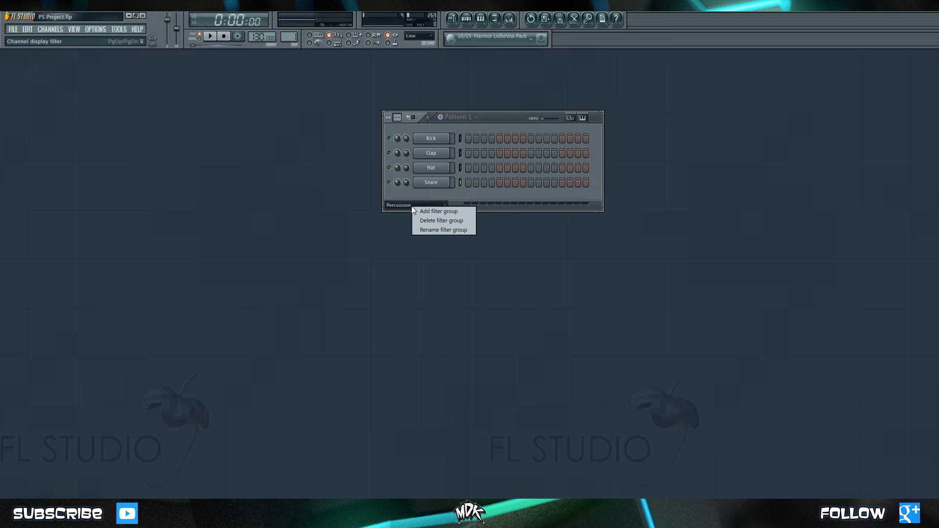
left_click(440, 222)
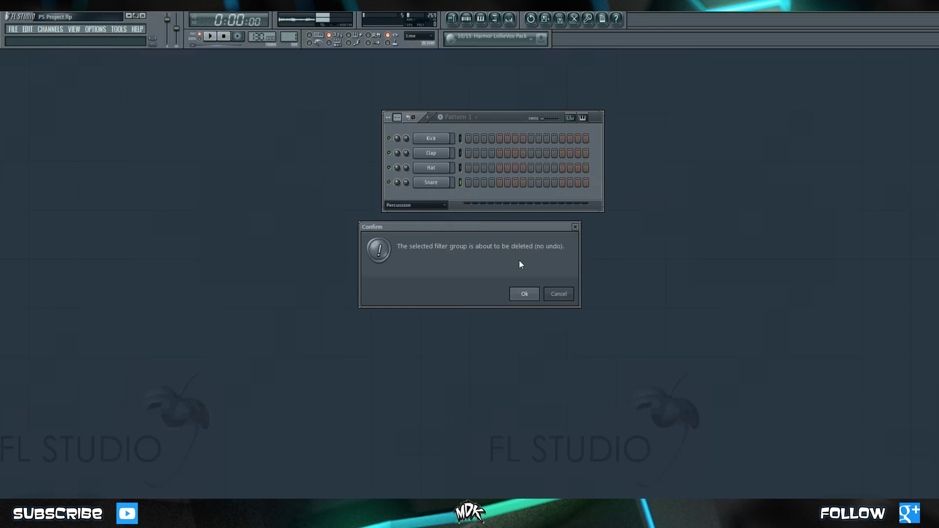
left_click(521, 294)
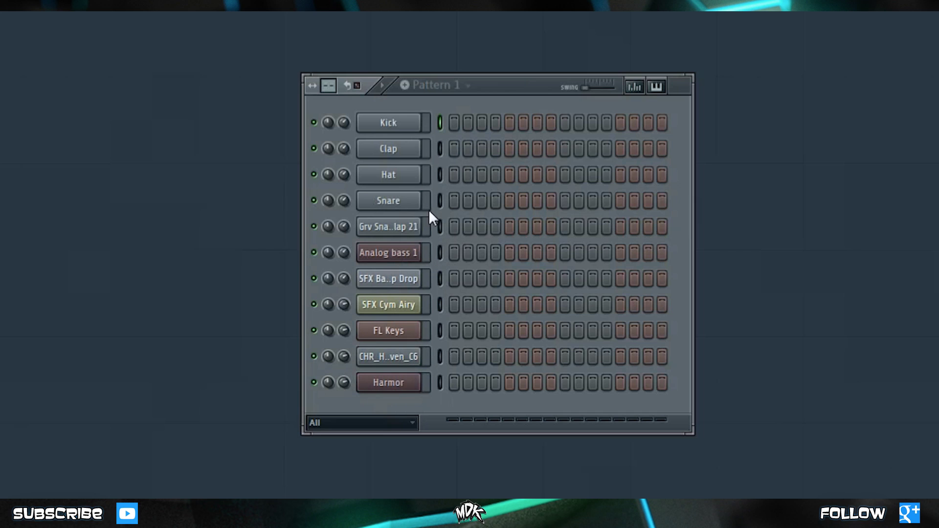
- Change the Kick channel's color to yellow, keeping its name
left_click(410, 126, "shift")
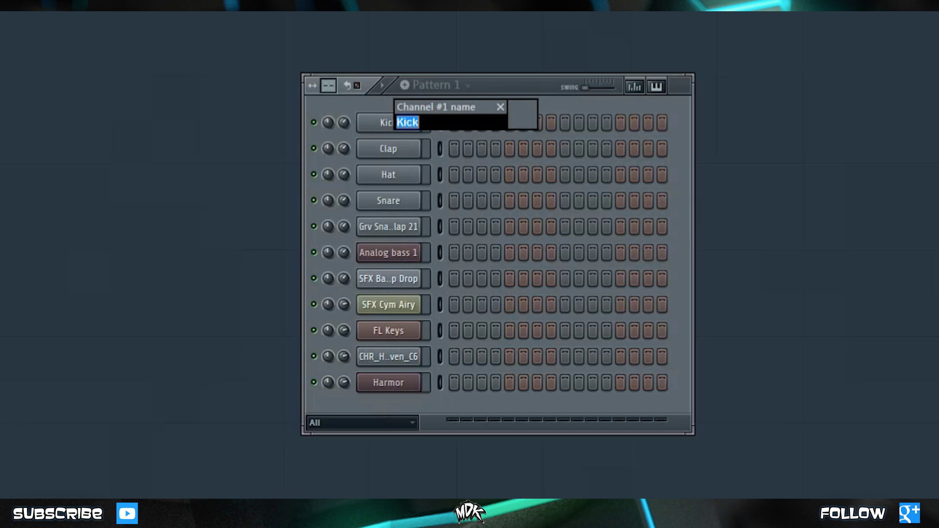
left_click(527, 125)
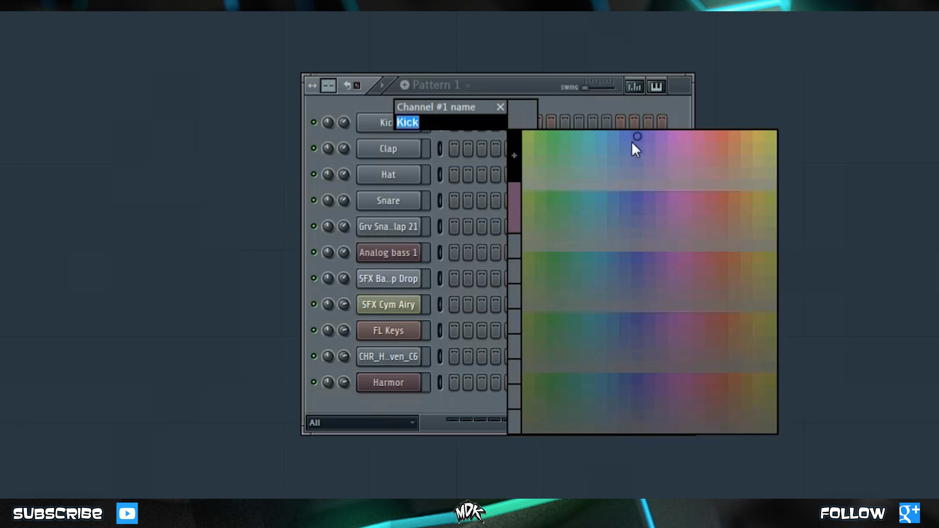
left_click(767, 136)
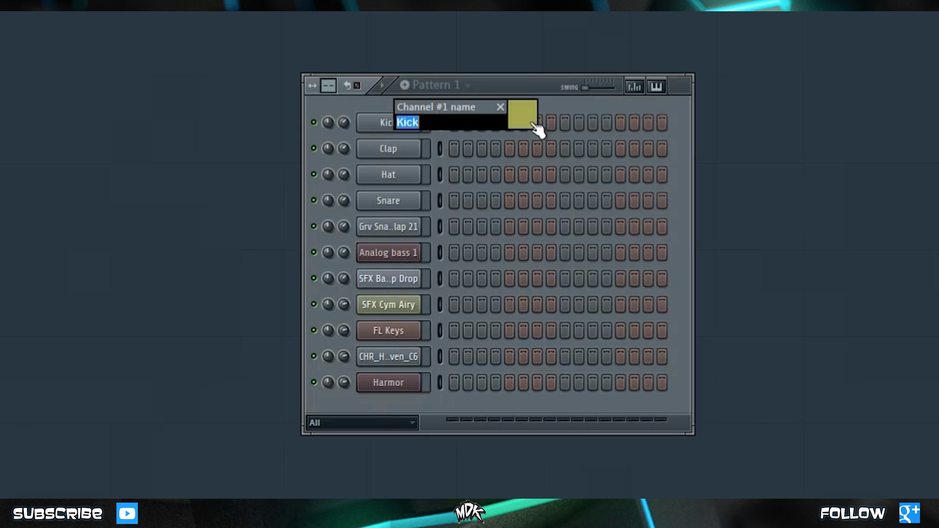
key("Return")
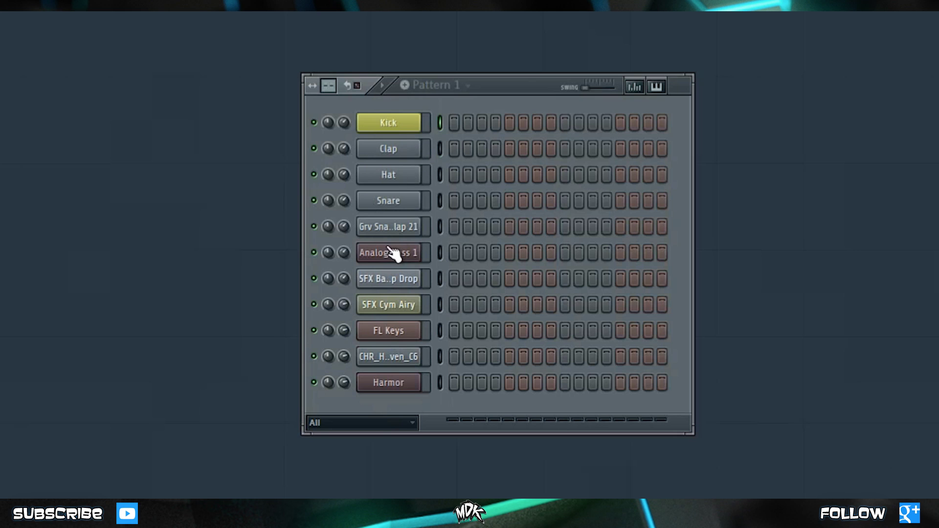
- Color the Clap, Hat and Snare channels the same yellow as the Kick channel
left_click(408, 160, "shift")
left_click(517, 141)
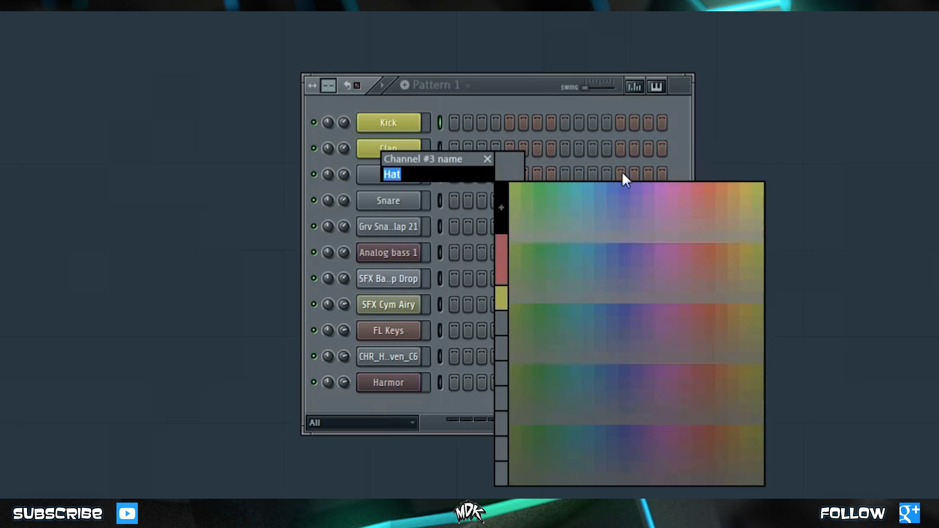
left_click(622, 182)
left_click(388, 201, "shift")
left_click(757, 218)
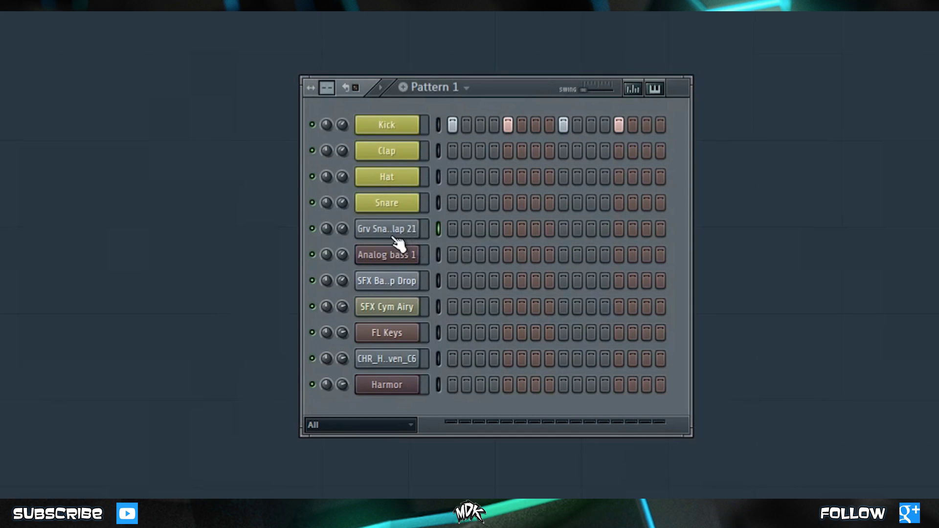
- Rename the Grv Snareclap 21 channel to Snareclap and give it the same yellow color as the other drum channels
left_click(393, 230)
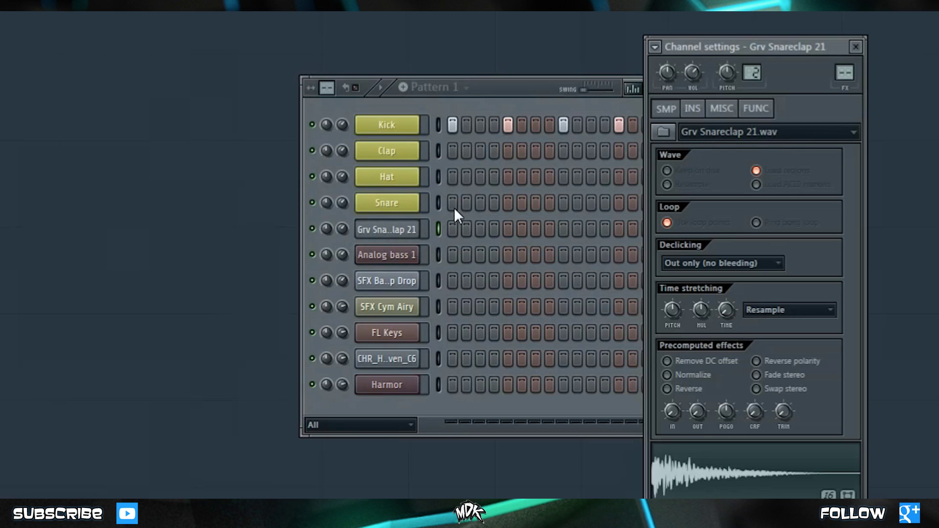
key("F2")
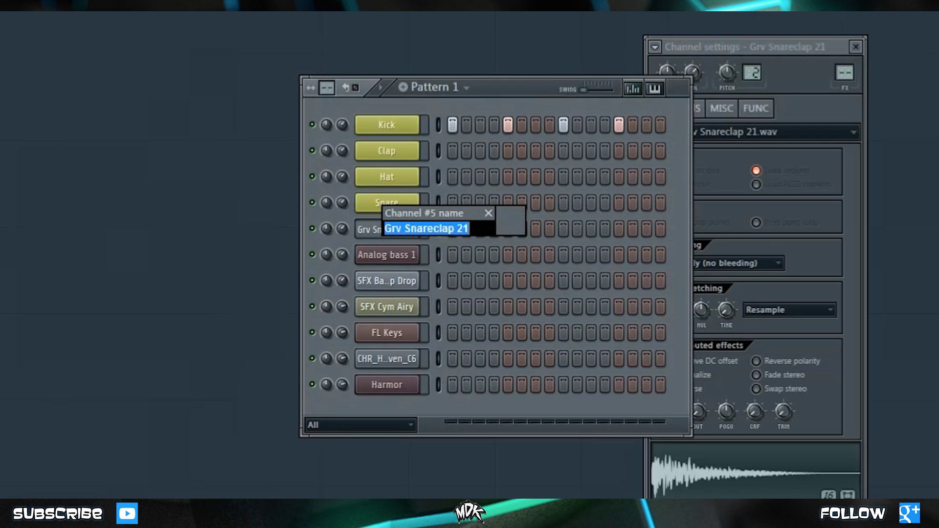
type("Snareclap")
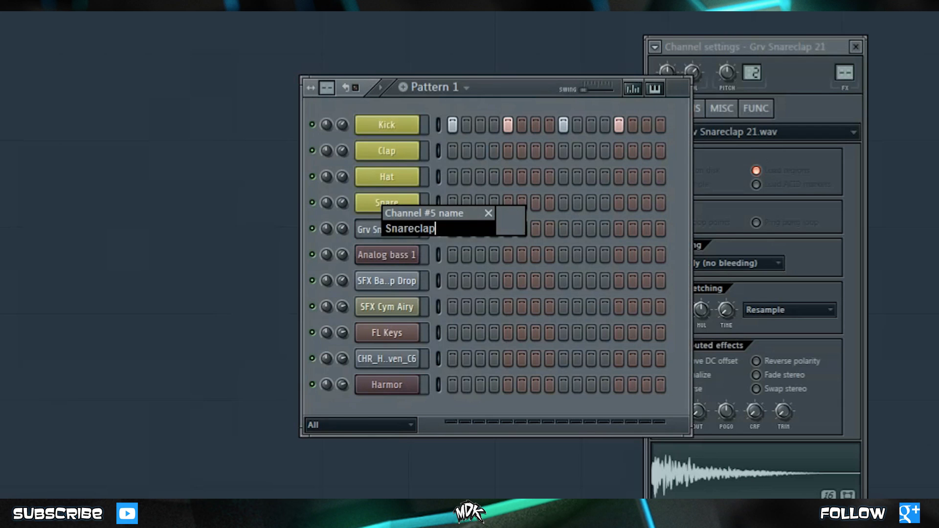
left_click(509, 225)
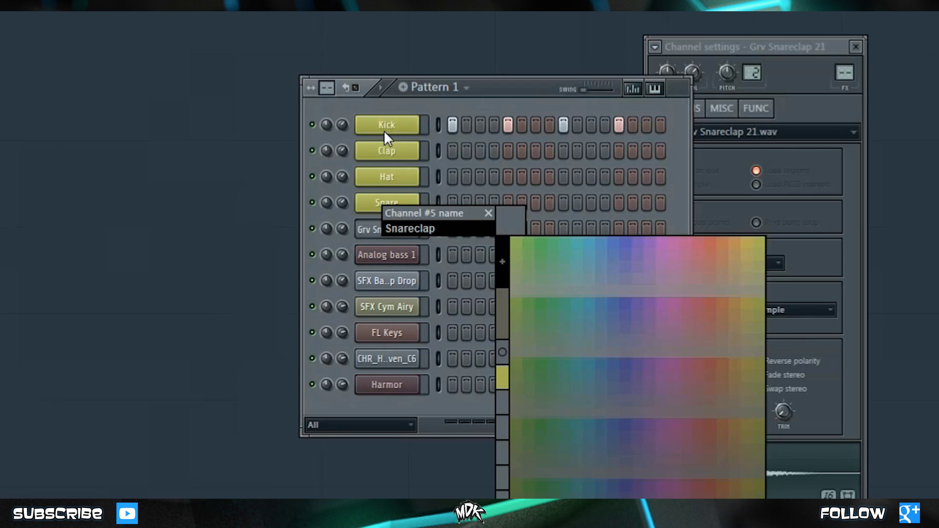
left_click(500, 382)
key("Return")
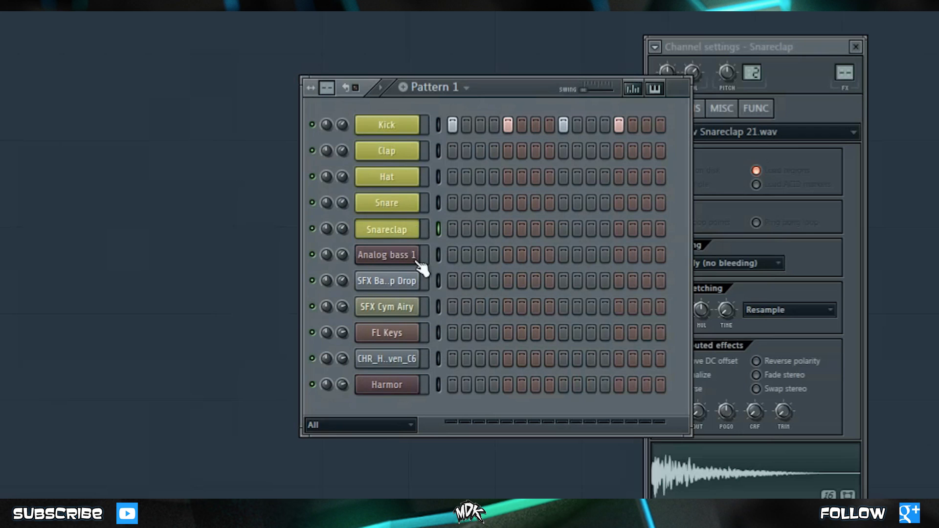
- Move the FL Keys channel up two positions so it sits directly below Analog bass 1
left_click(404, 333)
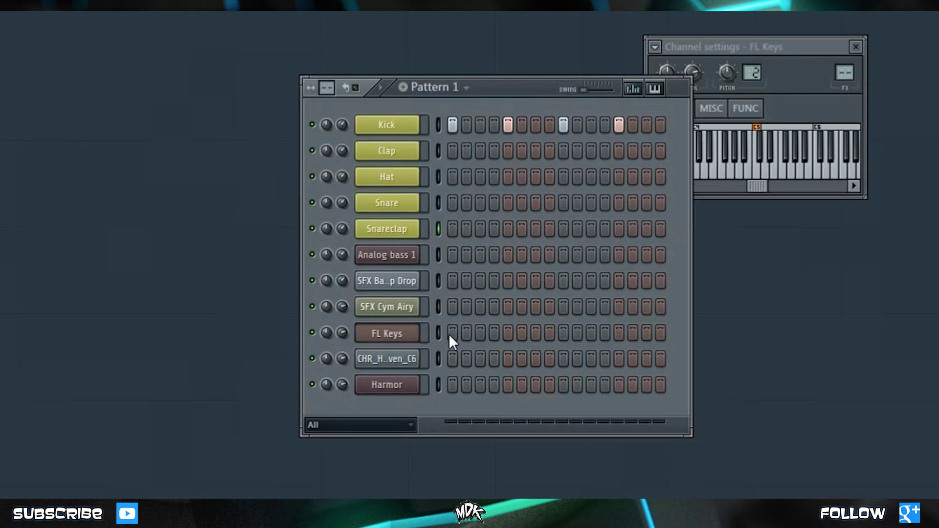
left_click(438, 334)
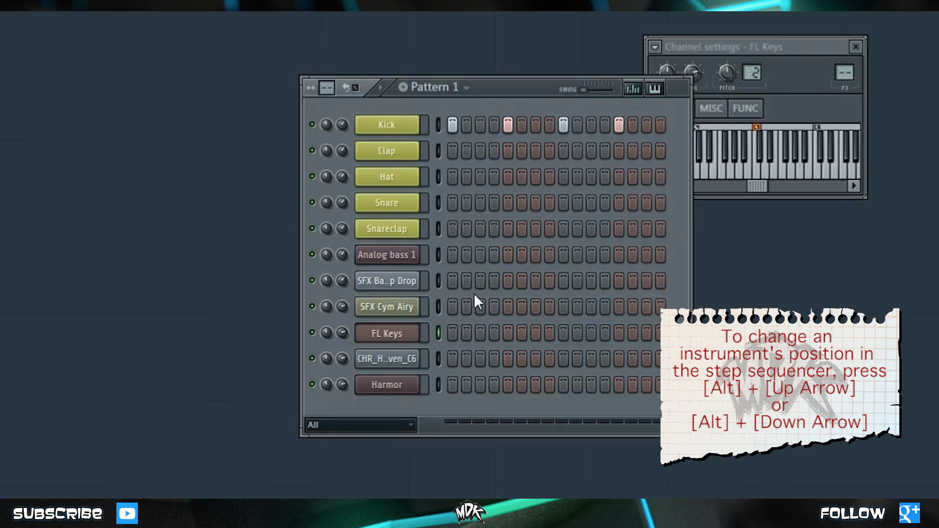
key("alt+Up")
key("alt+Up")
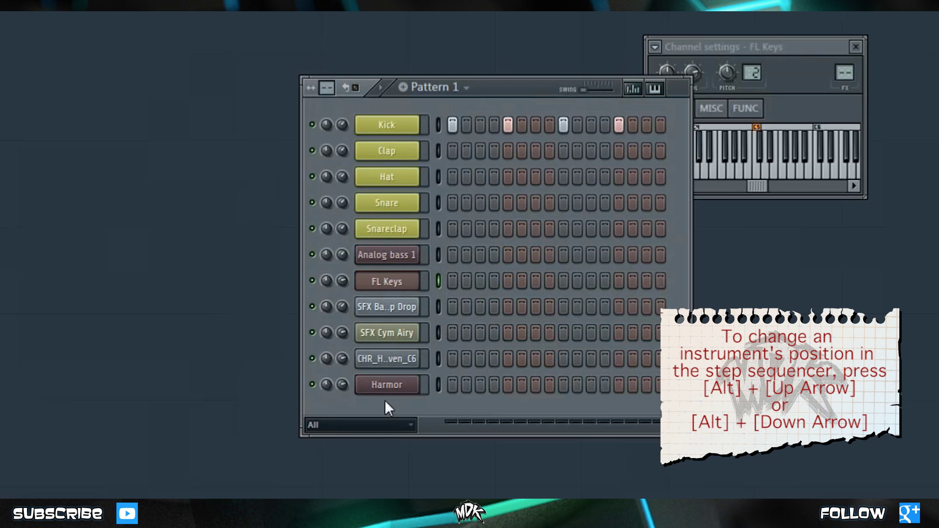
- Move the Harmor channel up three positions so it sits directly below FL Keys
left_click(438, 384)
key("alt+Up")
key("alt+Up")
key("alt+Up")
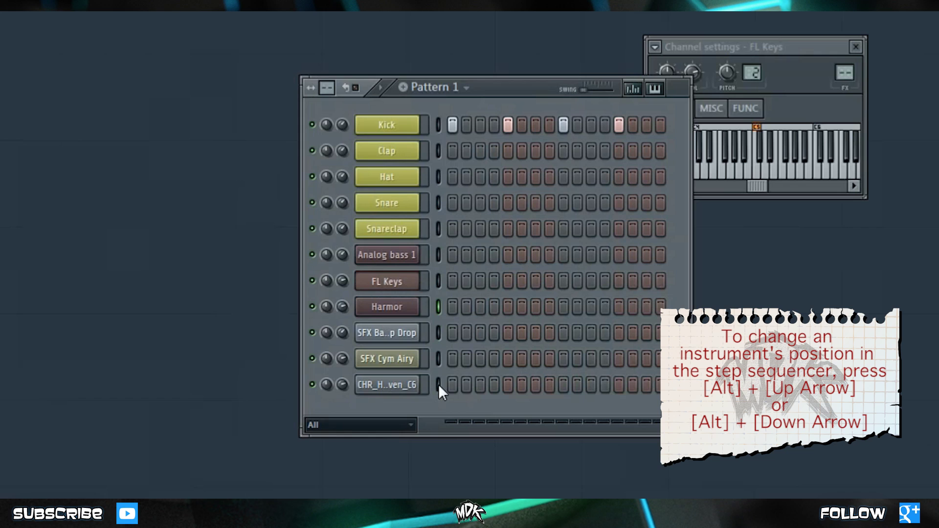
key("alt+Down")
key("alt+Up")
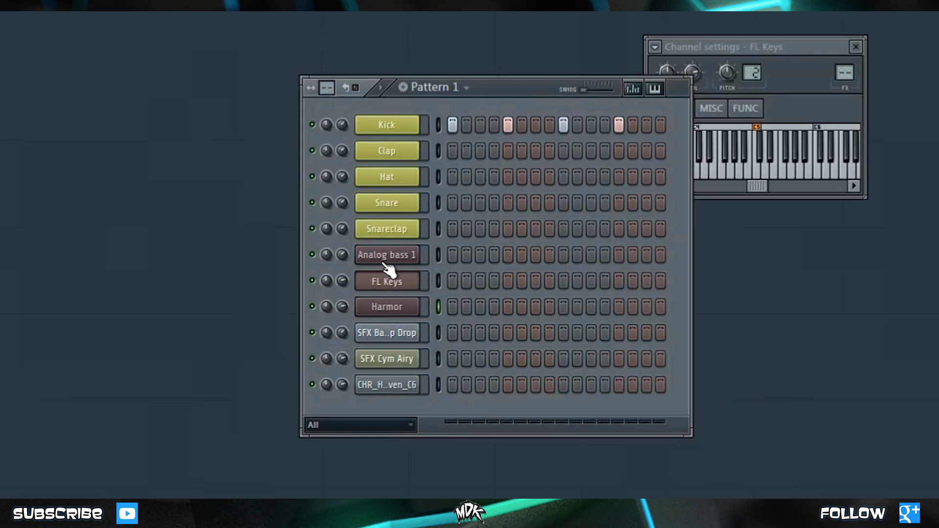
- Rename the Analog bass 1 channel to Bass and color it orange-red
left_click(406, 255, "shift")
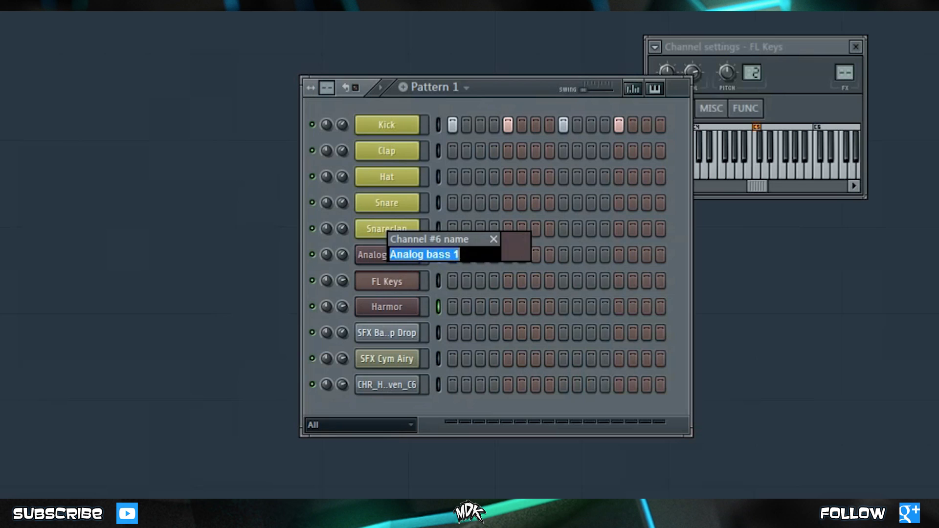
left_click(523, 254)
left_click(711, 266)
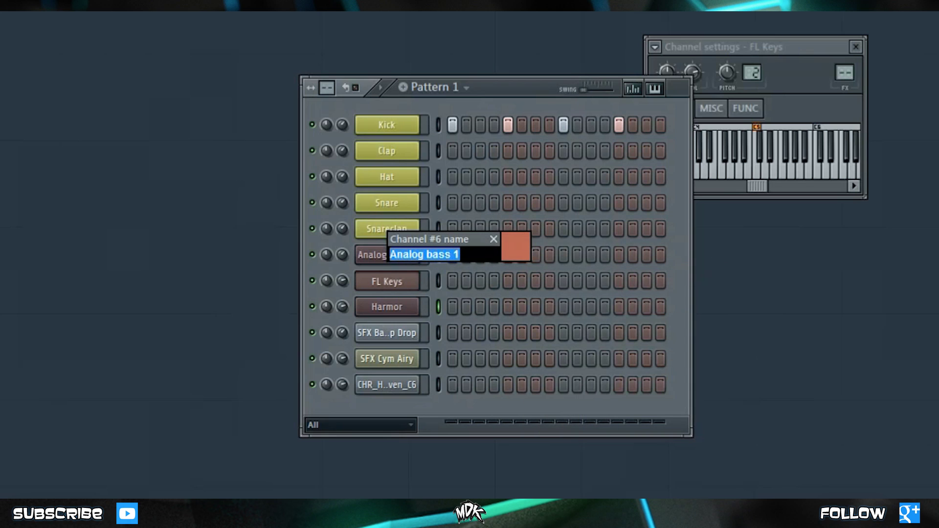
type("Bass")
key("Return")
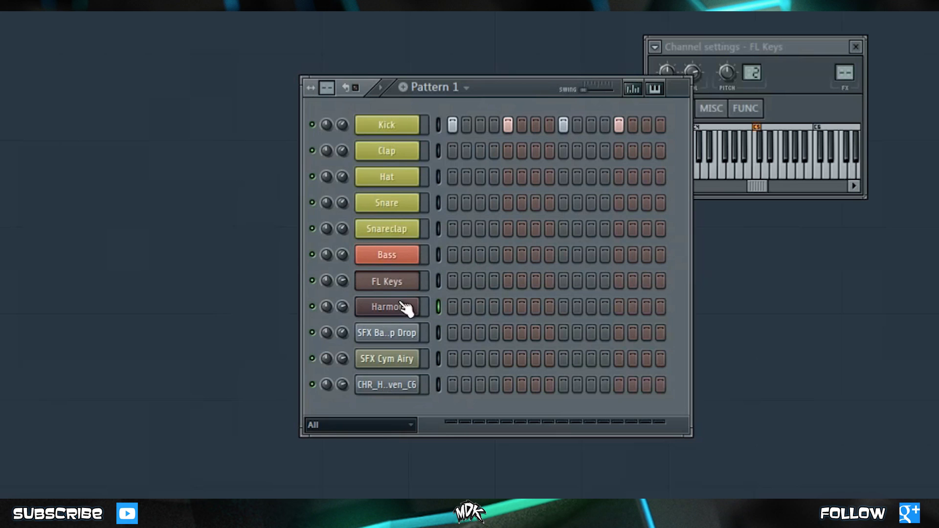
- Color the FL Keys and Harmor channels the same blue, keeping their names
left_click(390, 285, "shift")
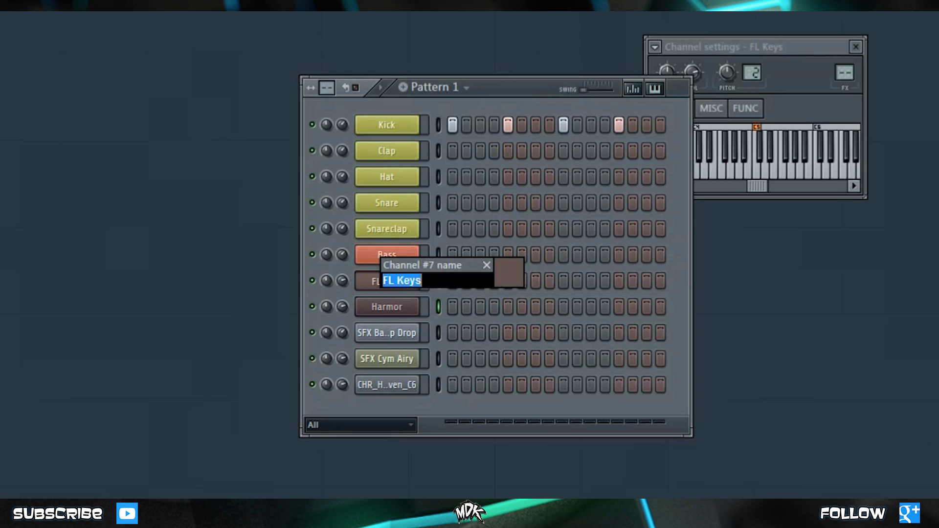
left_click(516, 280)
left_click(599, 298)
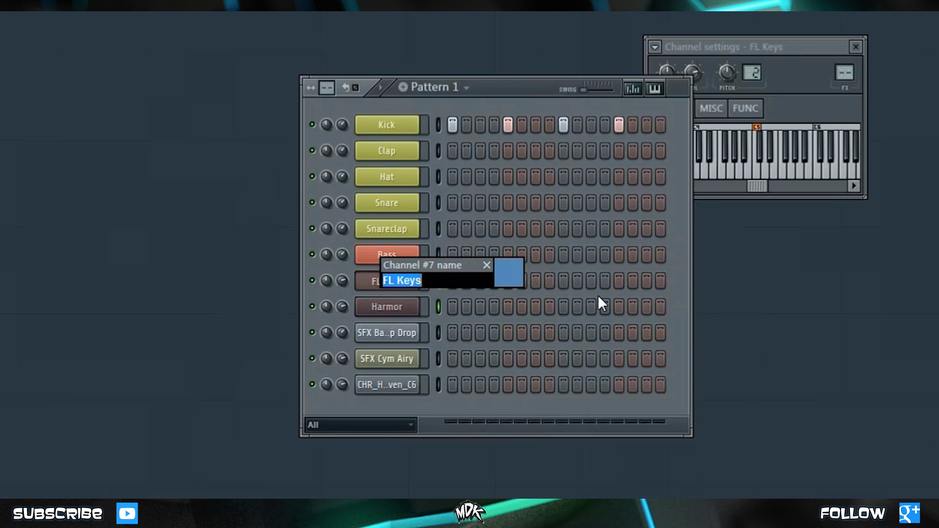
key("Return")
key("F2")
left_click(510, 298)
left_click(513, 420)
key("Return")
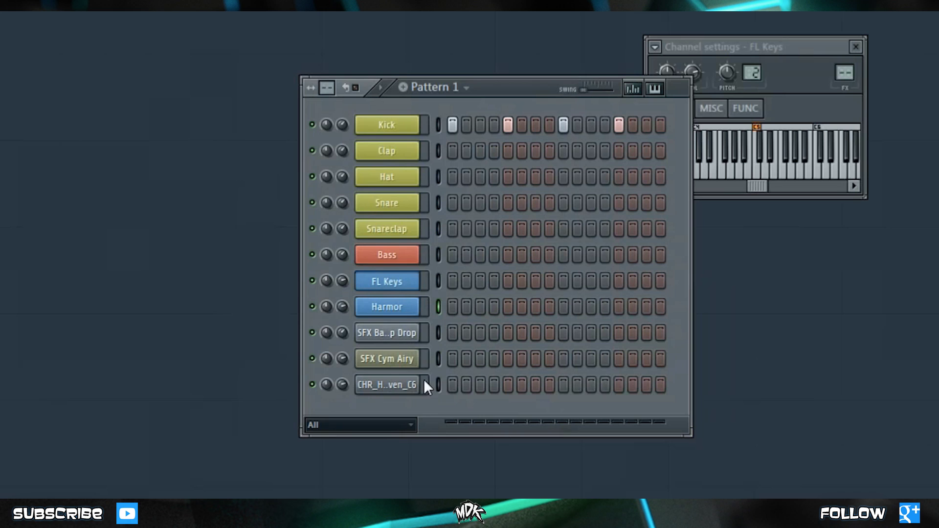
- Rename the SFX bass sweep drop channel to Bass Drop and color it green
left_click(400, 338, "shift")
type("Bass Drop")
left_click(517, 331)
left_click(548, 346)
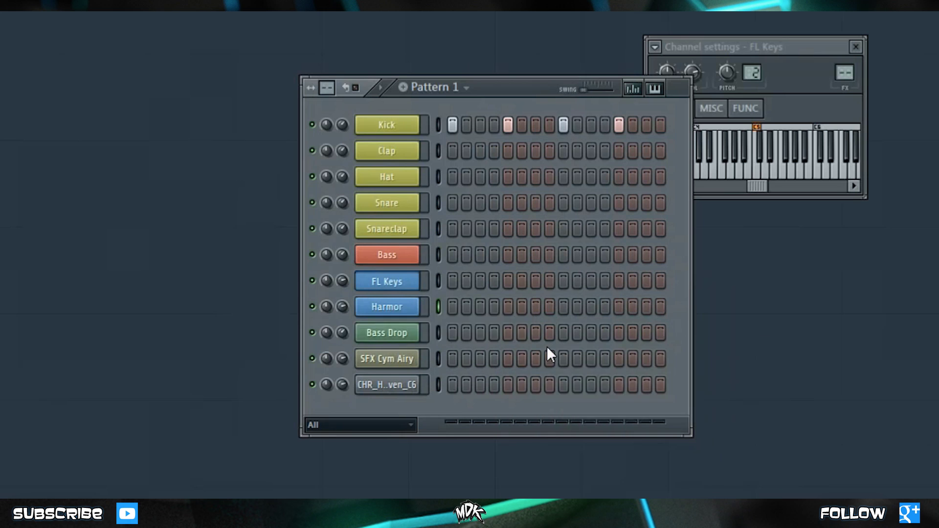
- Delete the SFX Cym Airy channel and confirm the deletion
right_click(384, 362)
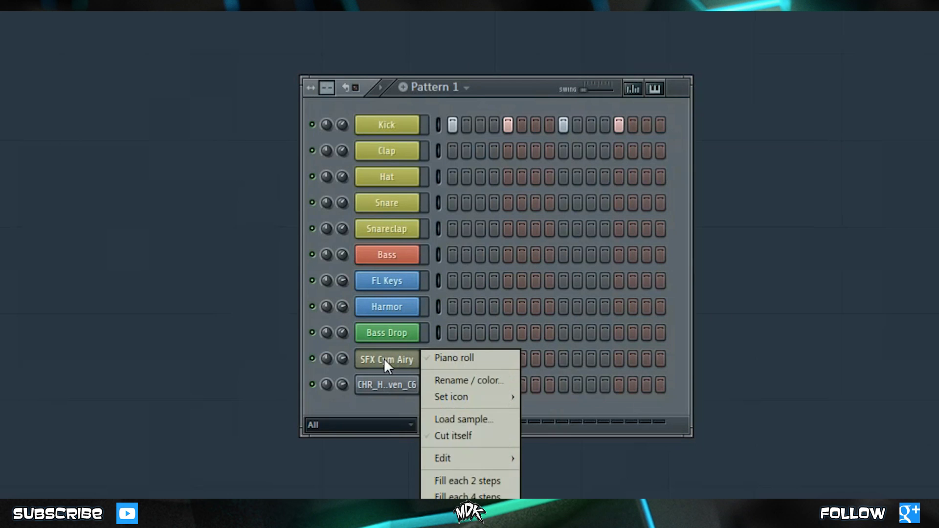
key("alt+Delete")
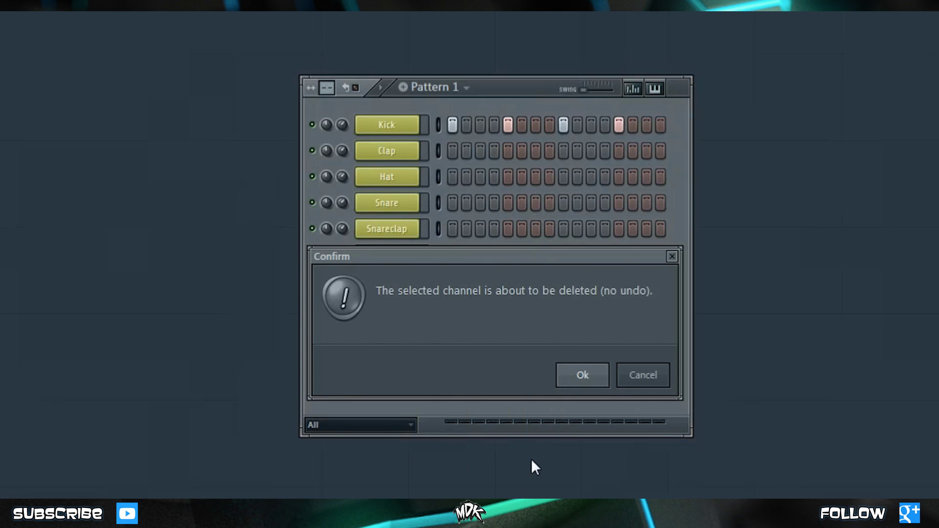
key("Return")
- Rename the CHR sample channel below Bass Drop to Choir and give it the same green color as Bass Drop
left_click(397, 361, "shift")
type("Choir")
left_click(514, 350)
left_click(502, 471)
key("Return")
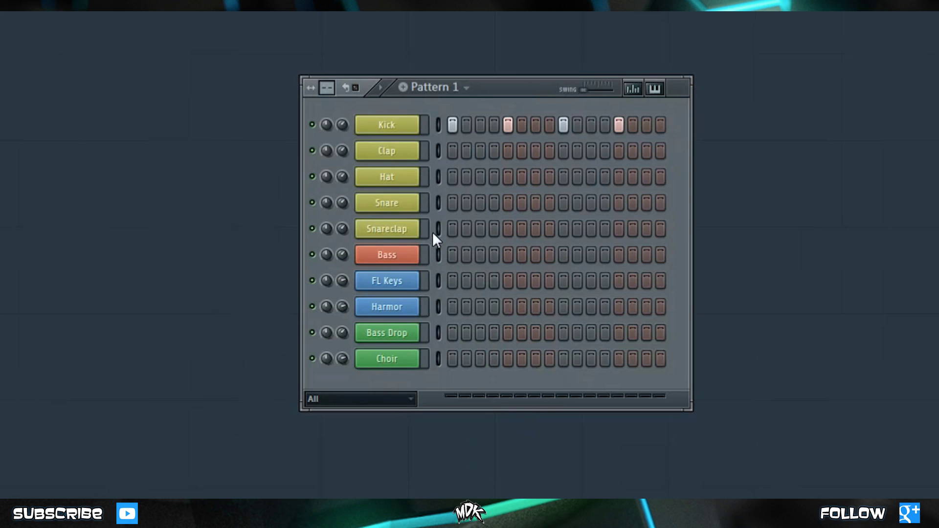
- View the channel settings of Snareclap, FL Keys and Bass Drop, and close the settings window
left_click(404, 231)
left_click(404, 232)
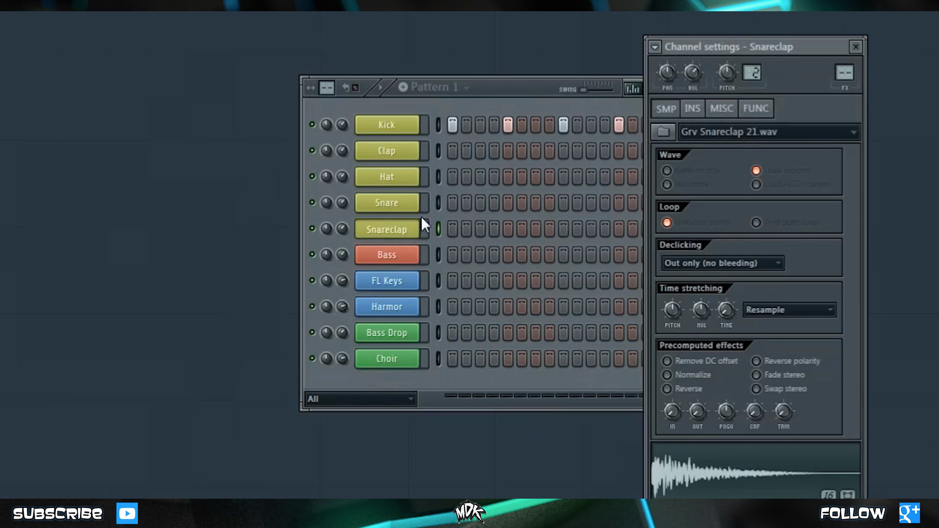
left_click(379, 291)
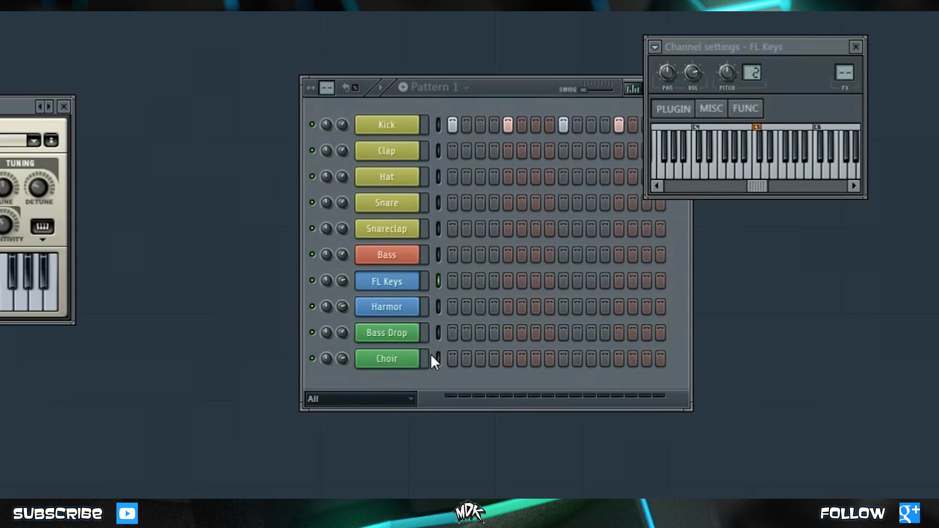
left_click(402, 336)
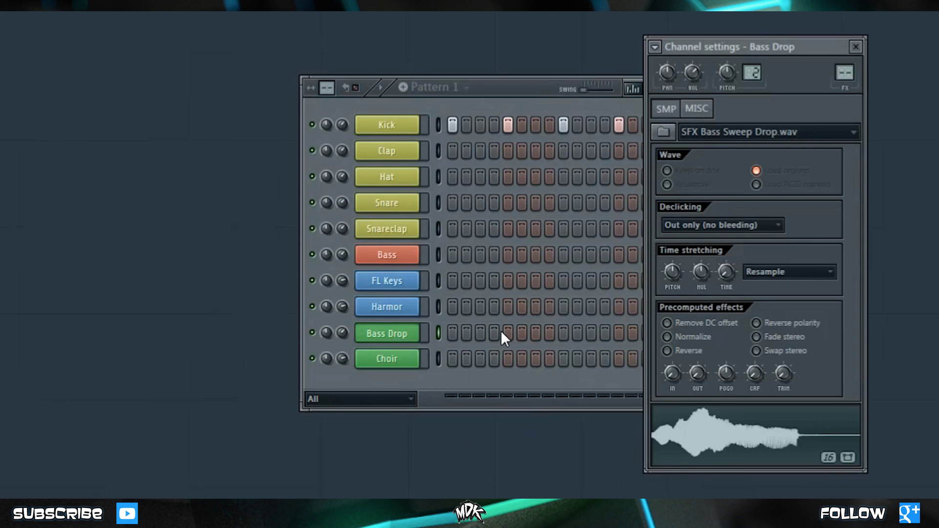
key("Escape")
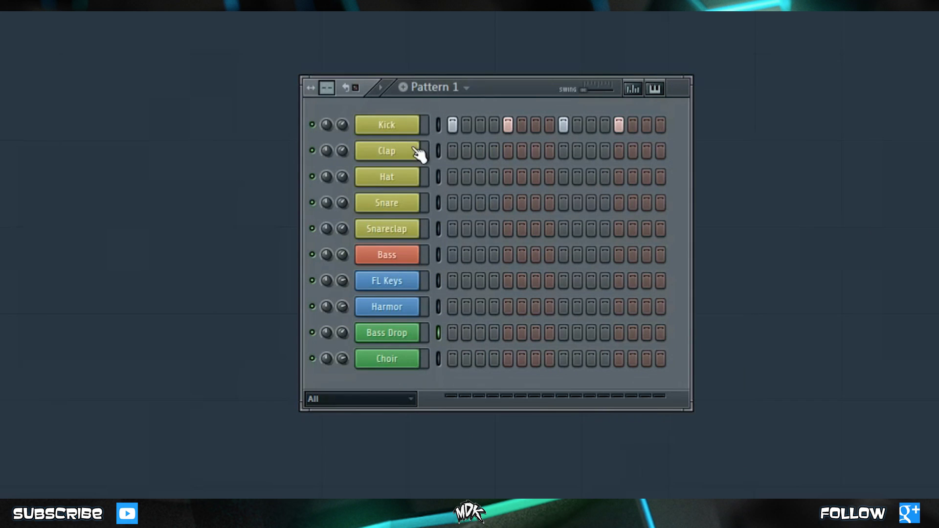
- Assign the guitar icon to the Kick channel
right_click(392, 127)
mouse_move(484, 169)
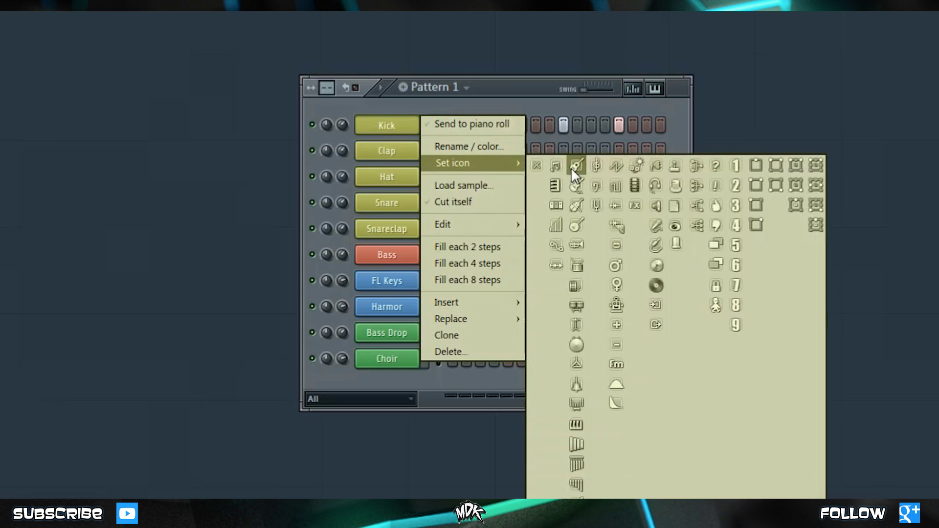
left_click(574, 166)
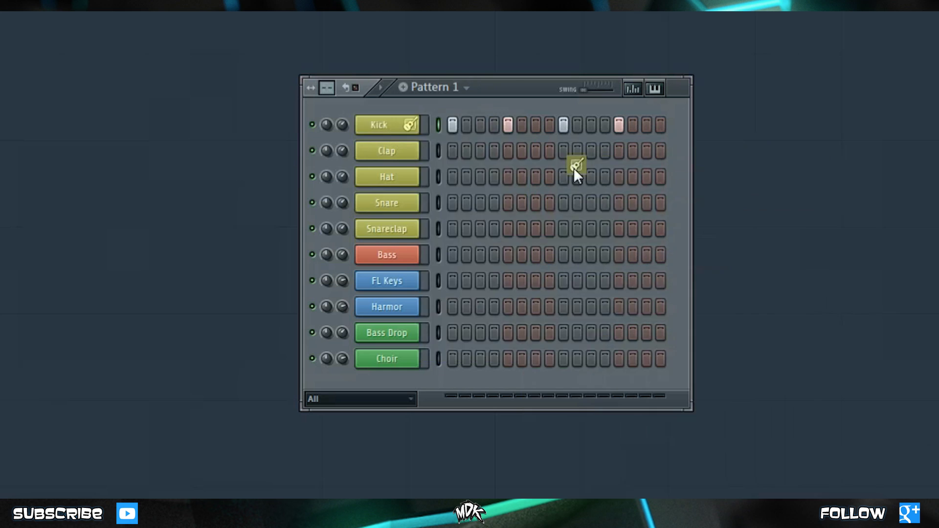
- Remove the guitar icon from the Kick channel
right_click(376, 127)
mouse_move(479, 162)
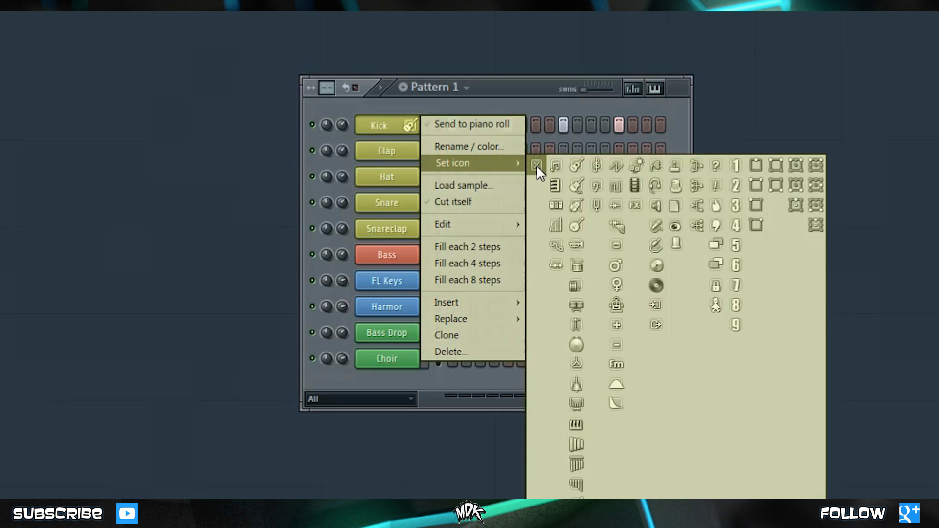
left_click(538, 165)
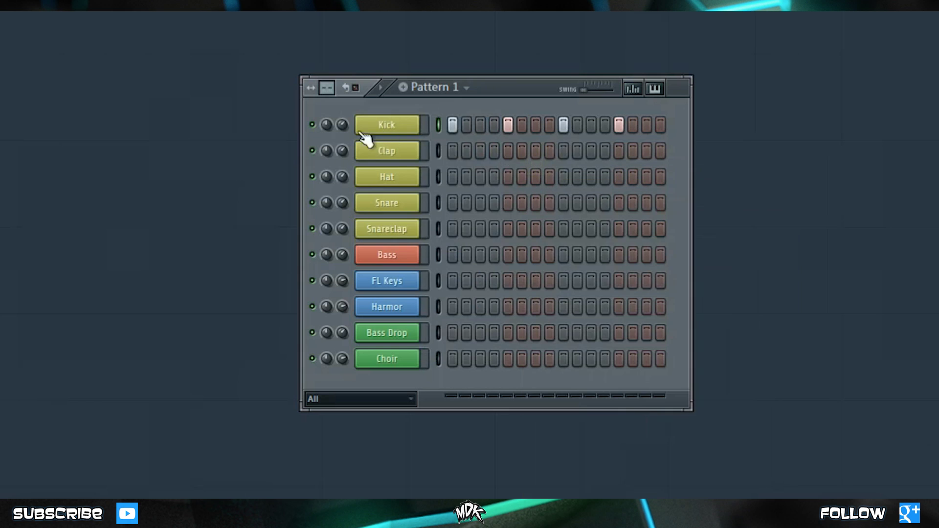
- Add a new pattern named Test Beat
left_click(403, 87)
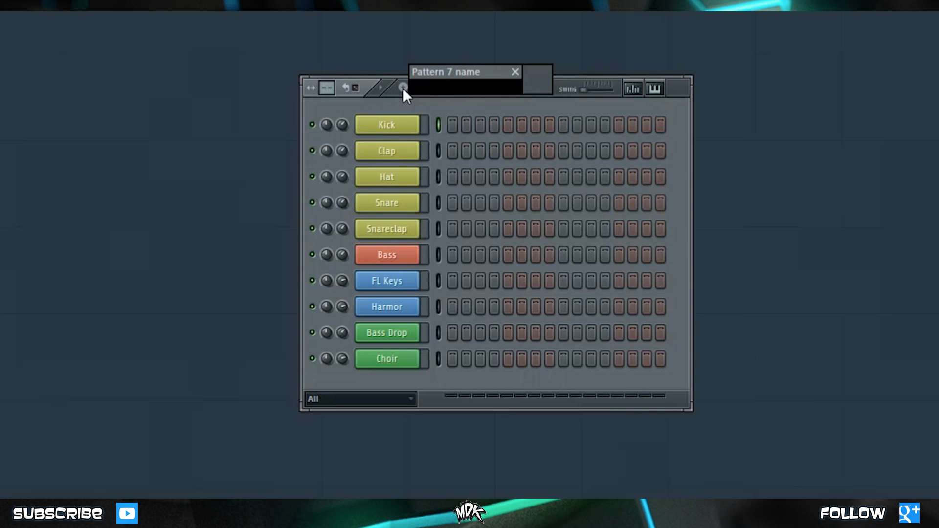
type("Test Beat")
key("Return")
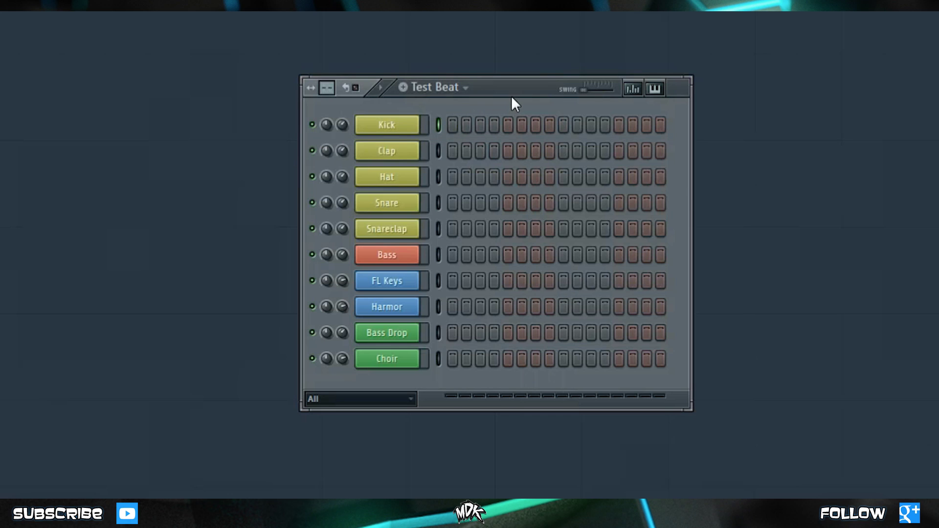
- Fill the Kick channel's steps in the Test Beat pattern on each 4 steps, and refill them on each 2 steps
right_click(394, 128)
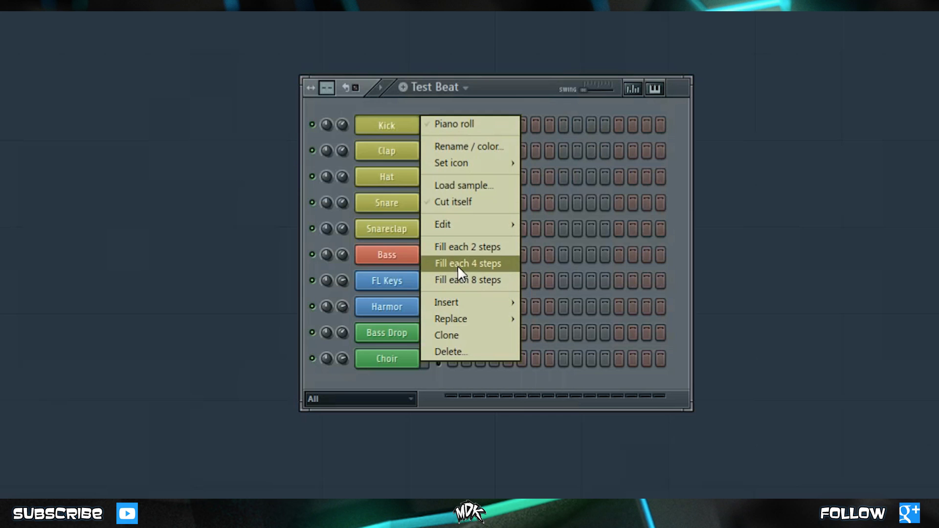
left_click(492, 263)
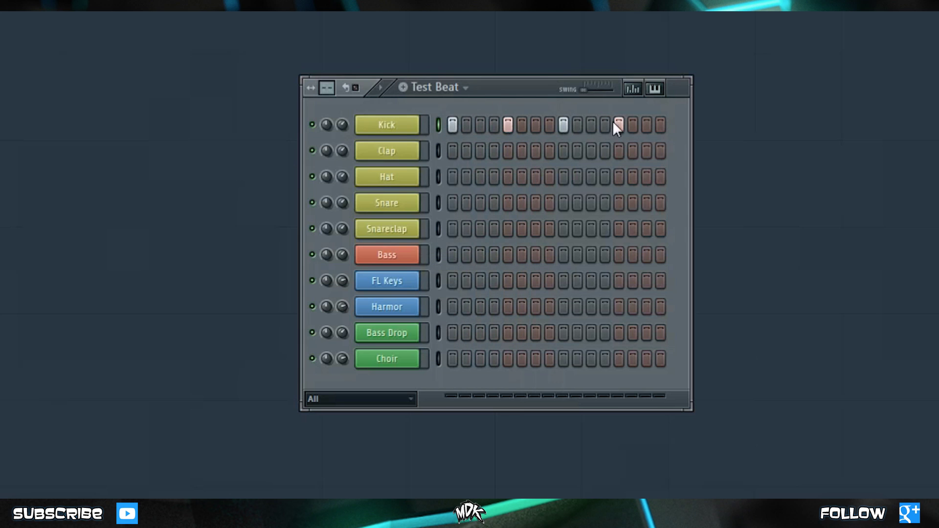
right_click(386, 126)
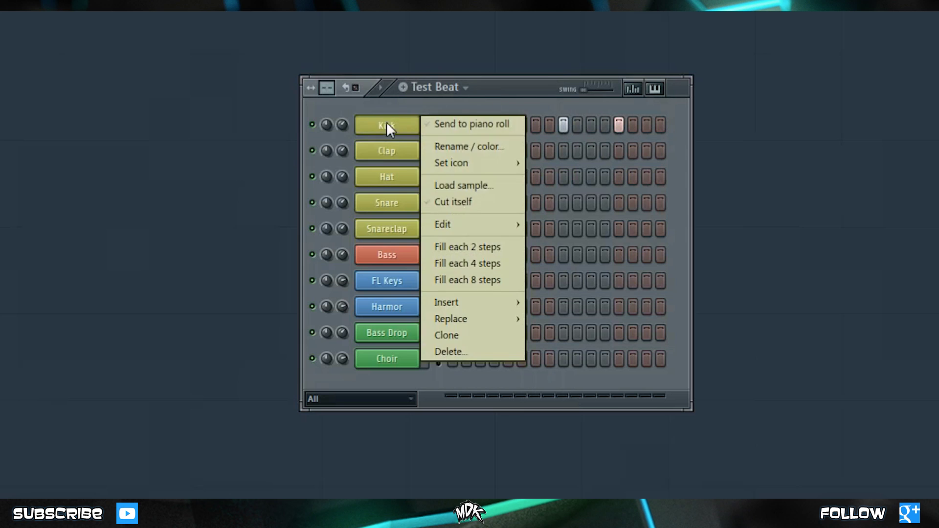
left_click(462, 246)
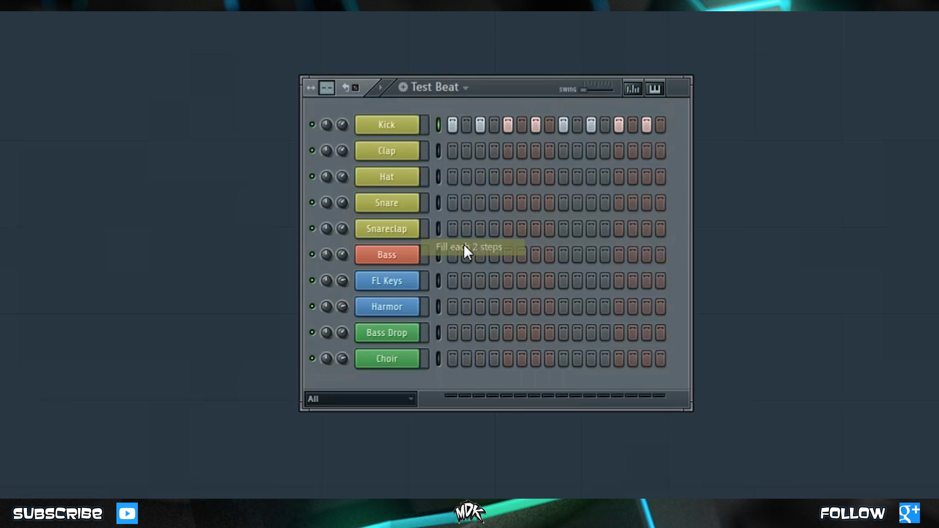
- Refill the Kick channel's steps on each 8 steps, and finally on each 4 steps
right_click(397, 128)
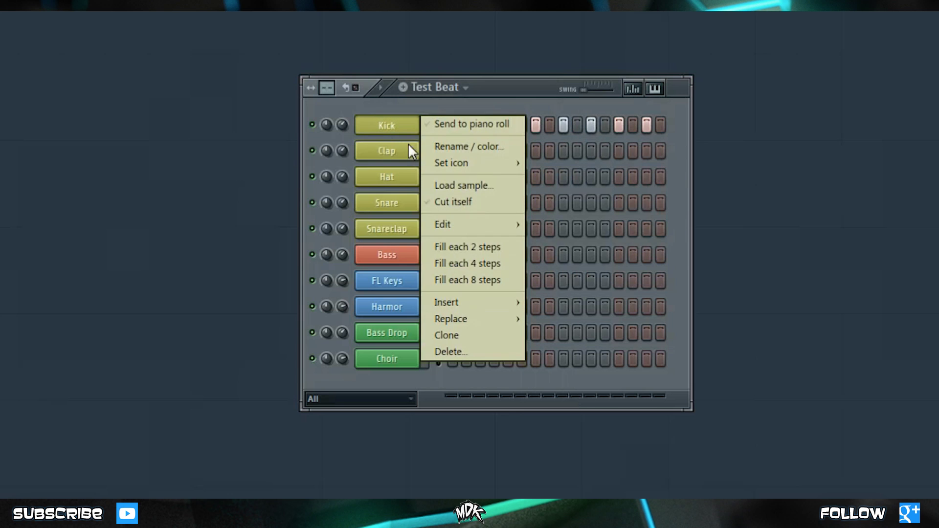
left_click(456, 282)
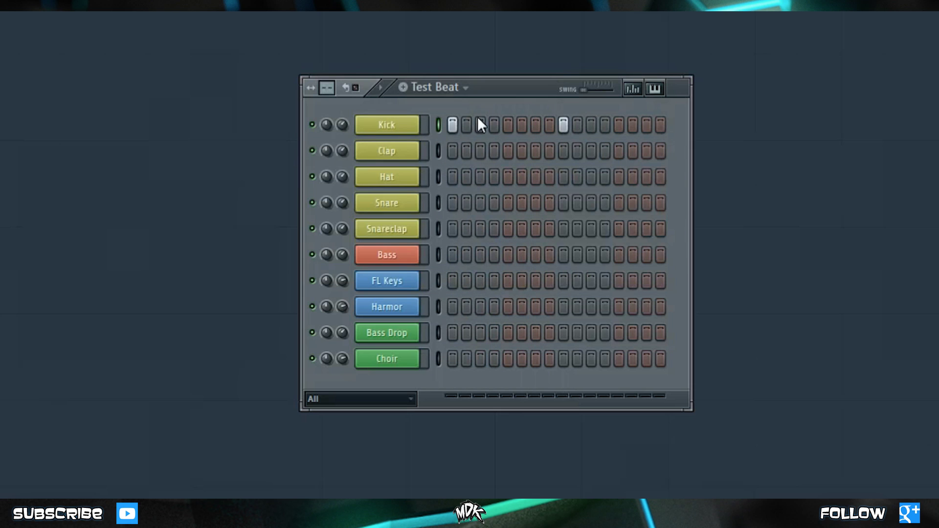
right_click(385, 126)
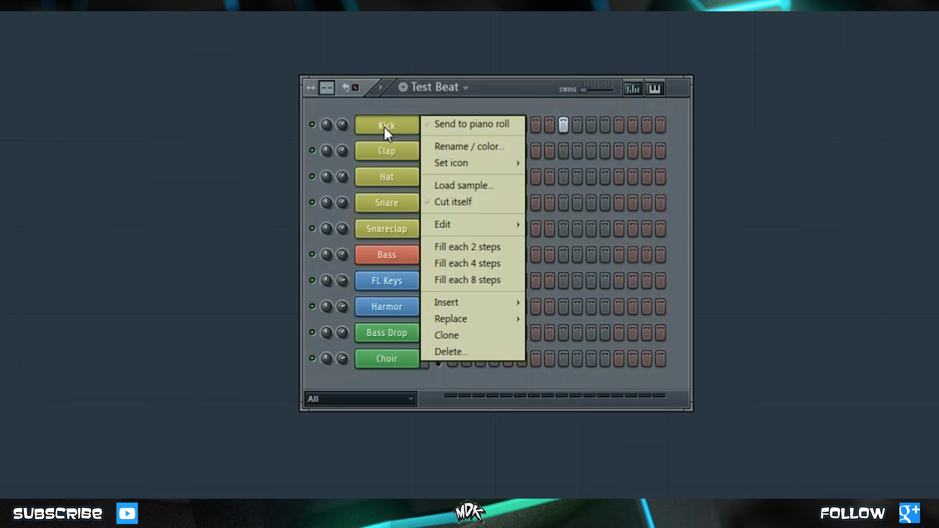
left_click(474, 264)
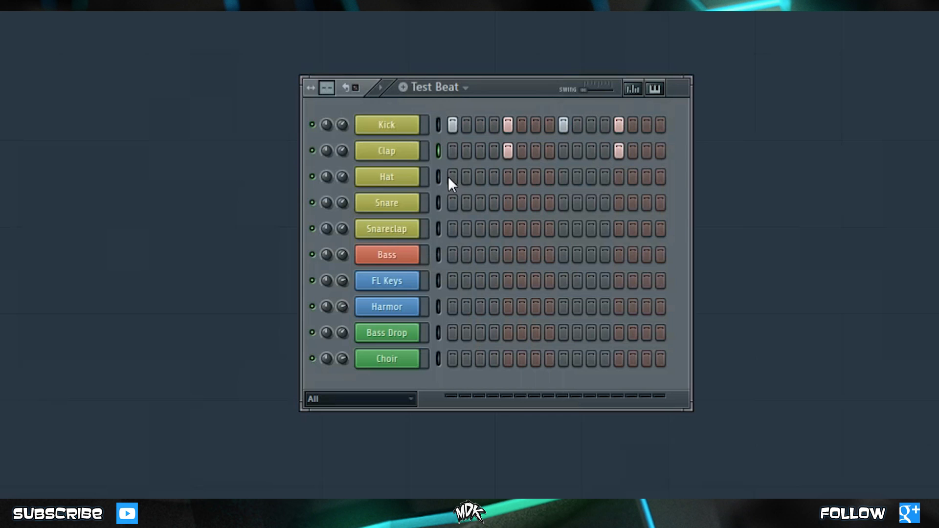
- Turn on all 16 steps of the Hat channel and step 16 of the Snare channel
left_click_drag(451, 177, 683, 186)
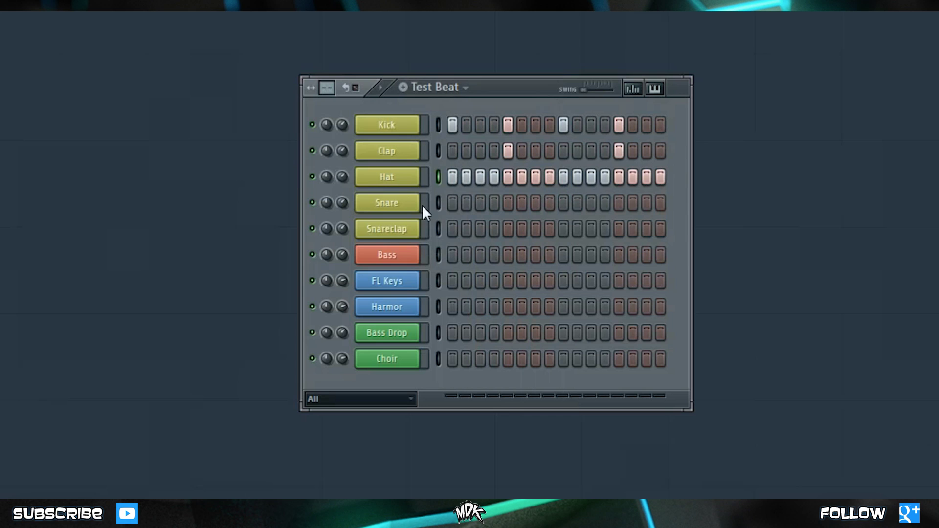
left_click(660, 203)
- Rearrange the Clap hits to steps 4, 7, 12 and 15, and move them to the Snareclap channel
left_click(507, 150)
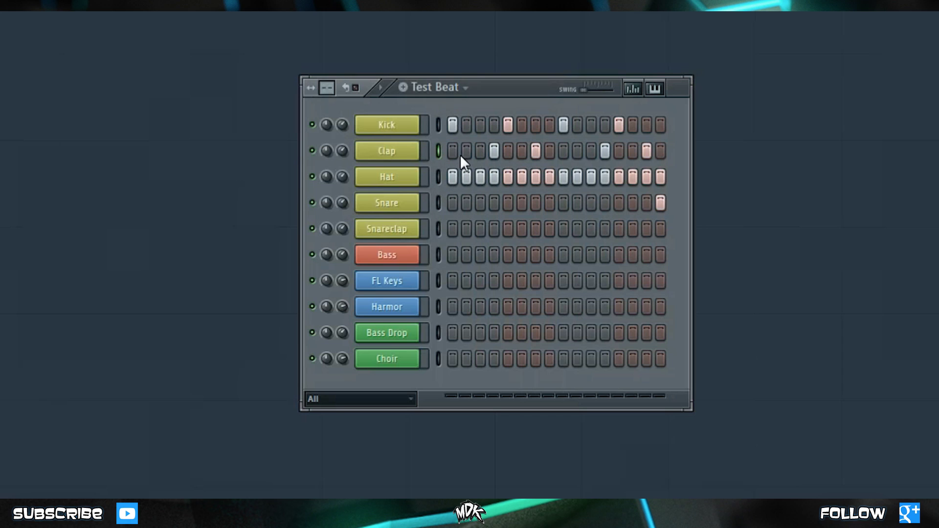
key("ctrl+z")
left_click(437, 228)
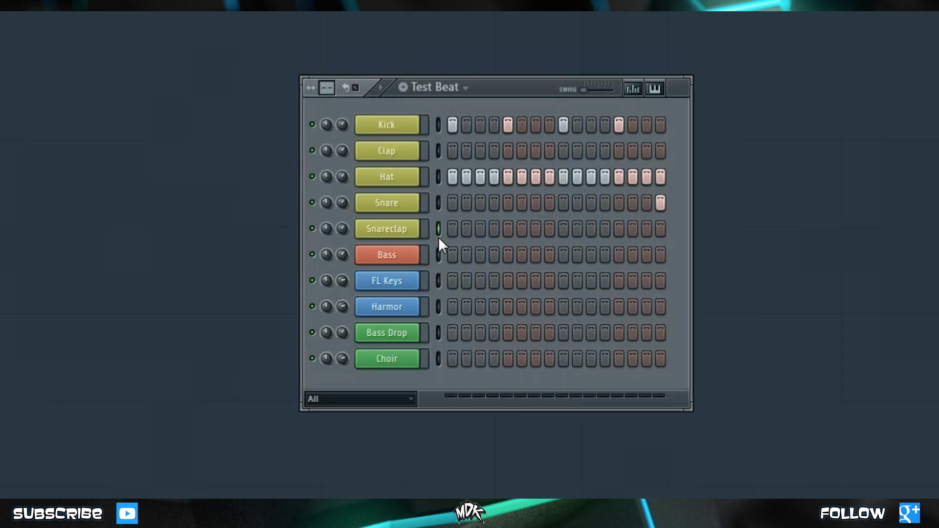
key("ctrl+v")
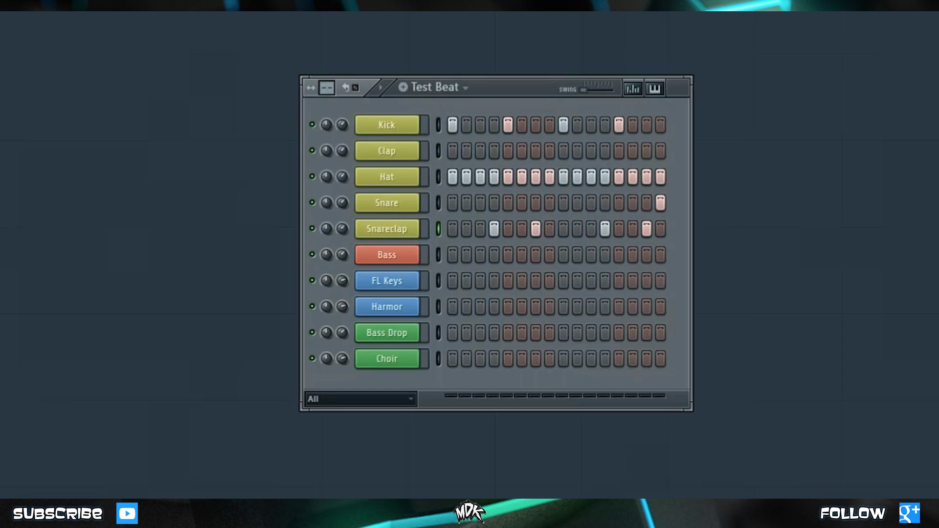
- Play the Test Beat pattern twice to hear the Kick, Hat, Snare and Snareclap together
key("space")
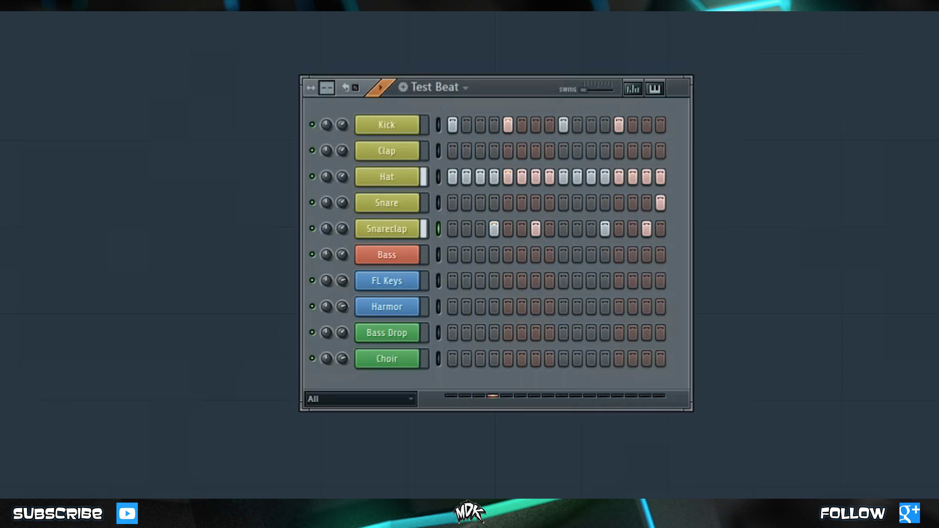
key("space")
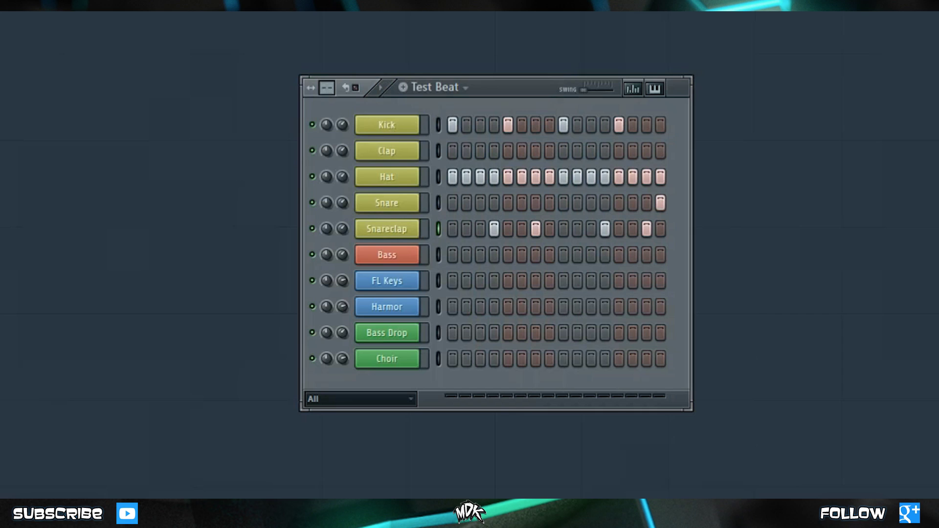
key("space")
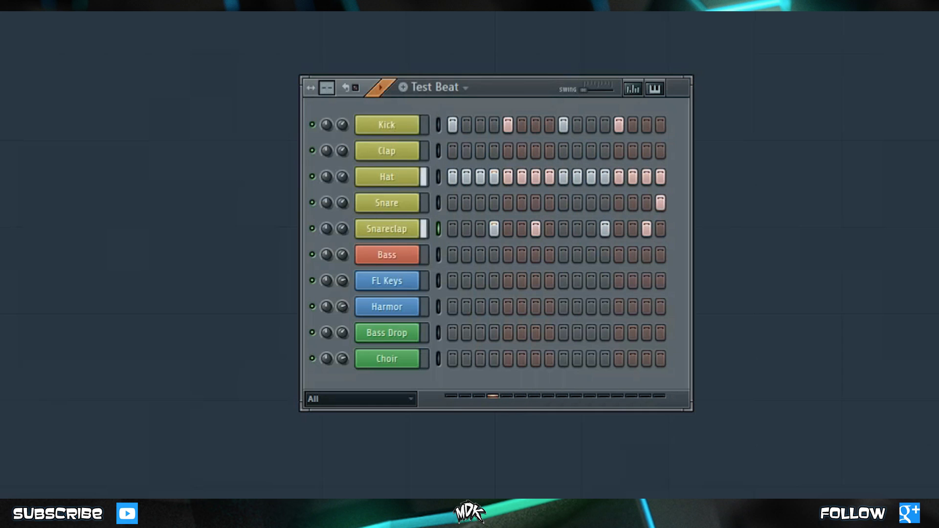
key("space")
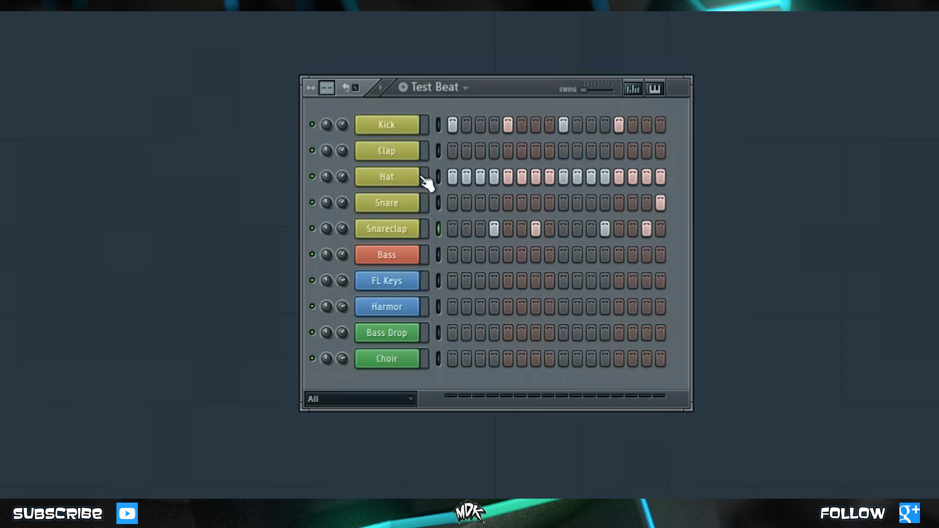
- Select the Hat channel, close its channel settings, and show its graph editor
left_click(398, 184)
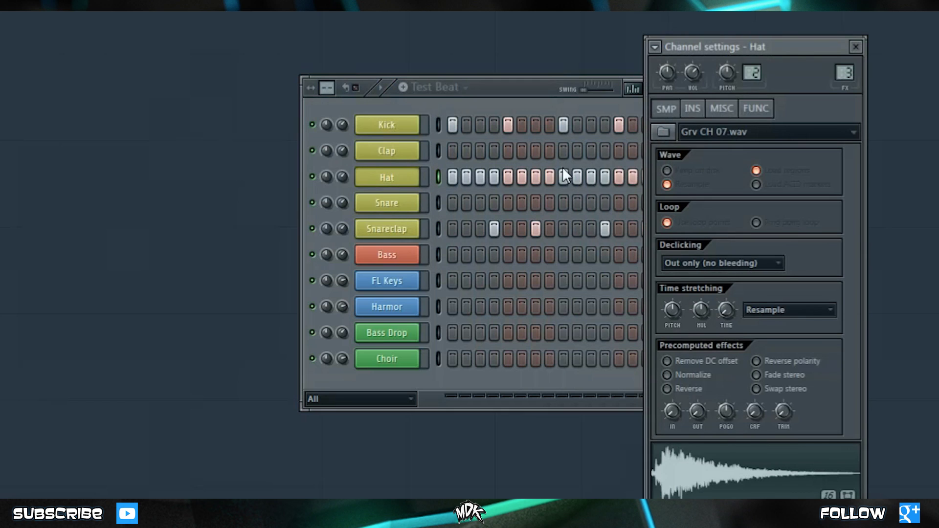
left_click(855, 47)
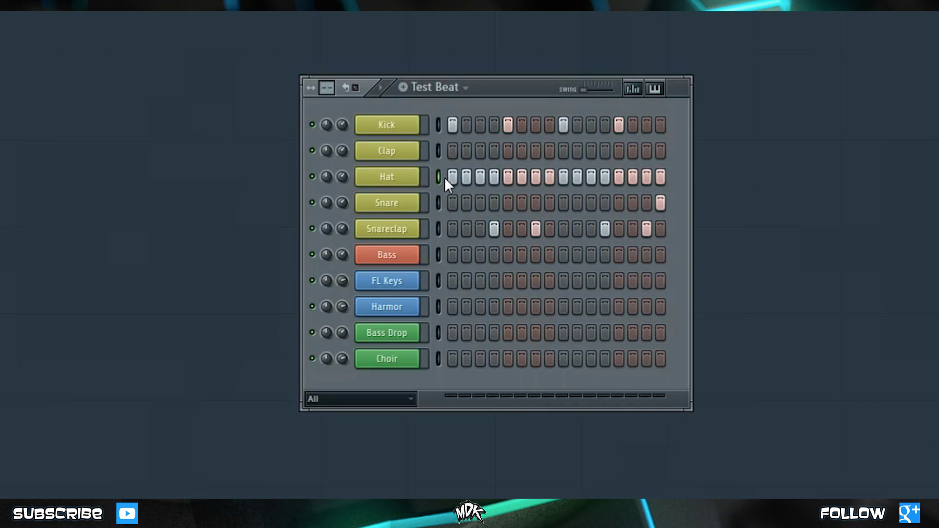
left_click(633, 89)
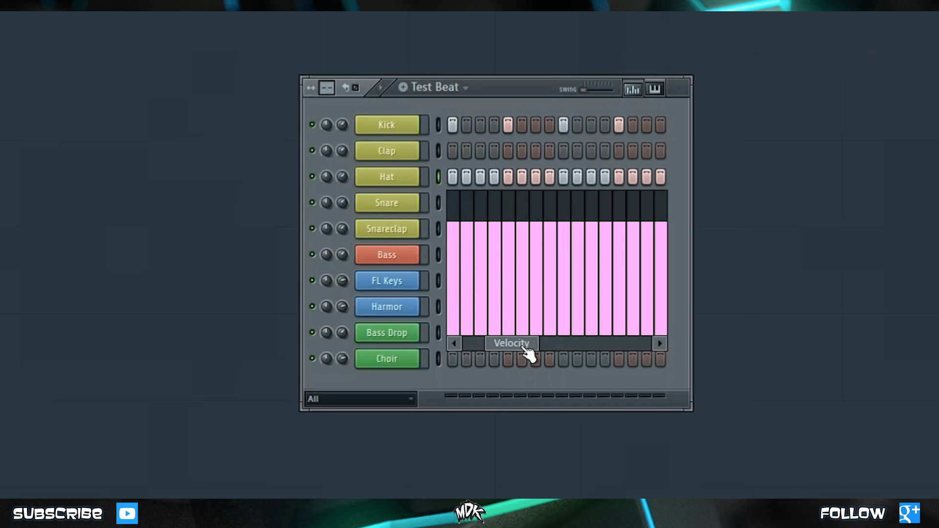
- Look through the Hat graph editor's parameters, including Pan and Mod X, and return to Velocity
left_click(454, 344)
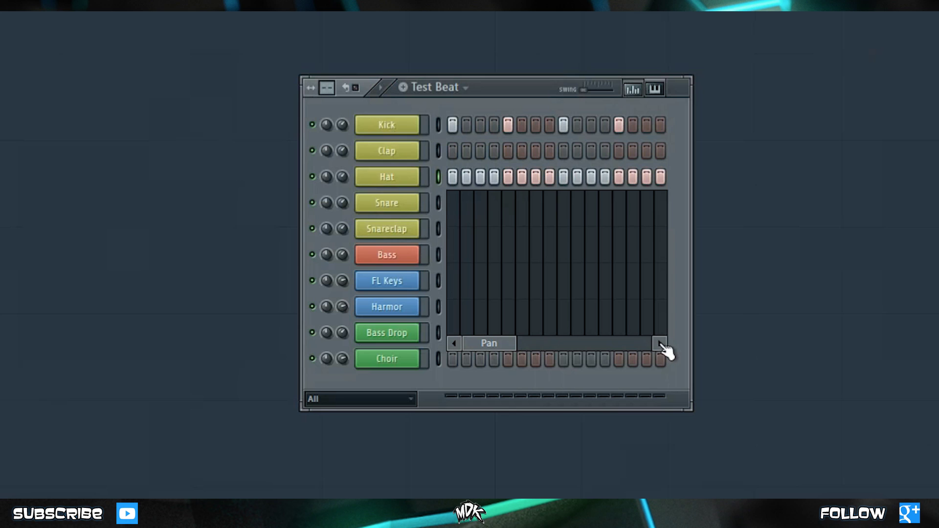
left_click(660, 344)
left_click(660, 344)
left_click(660, 344)
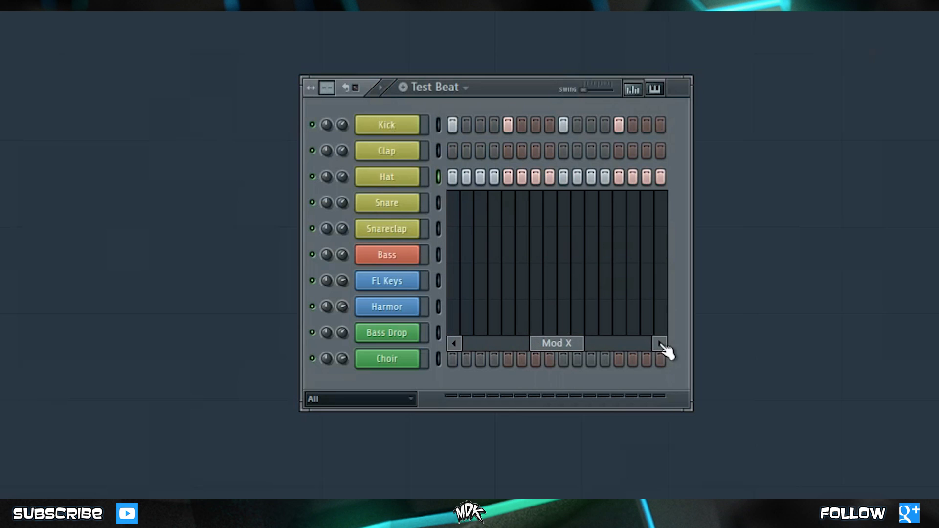
left_click(660, 344)
left_click(660, 345)
left_click(660, 344)
left_click_drag(636, 344, 526, 356)
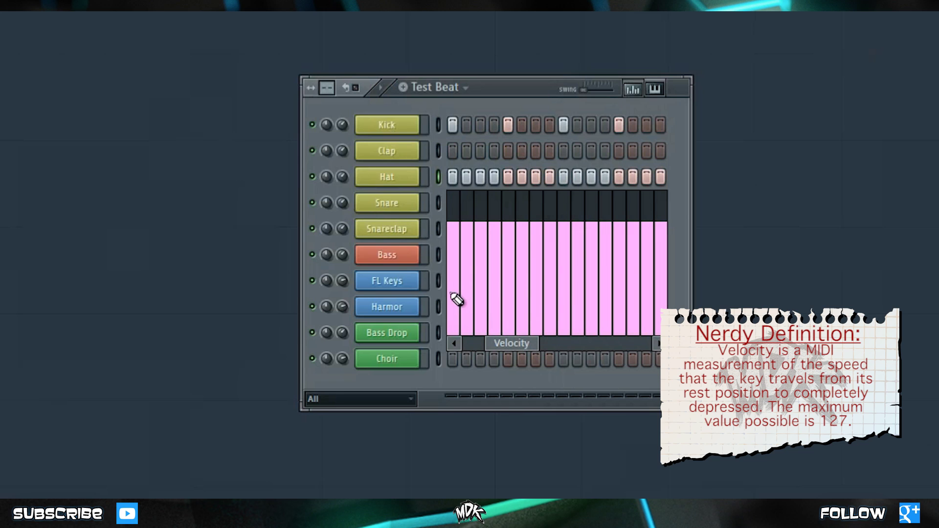
- Try a rising velocity ramp across the Hat's 16 steps during playback, and undo it
mouse_move(455, 306)
left_mouse_down()
mouse_move(590, 258)
mouse_move(661, 223)
left_mouse_up()
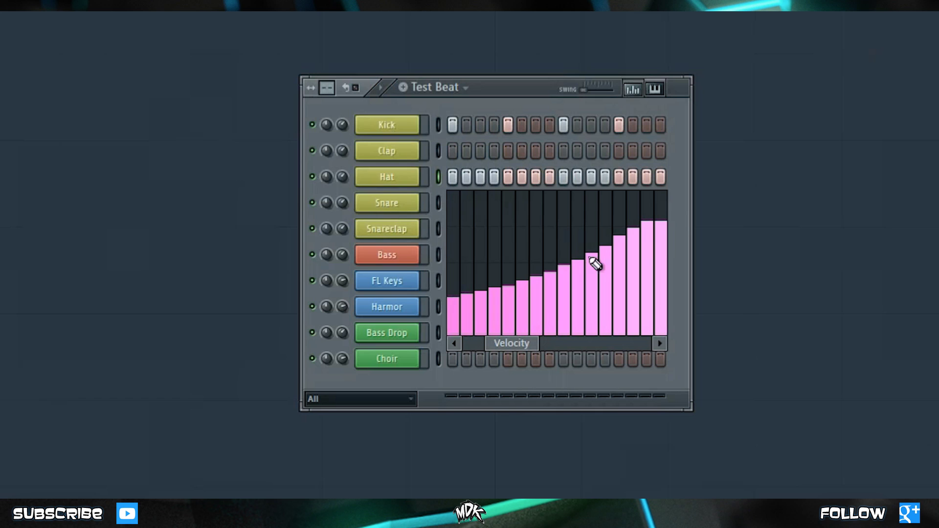
key("space")
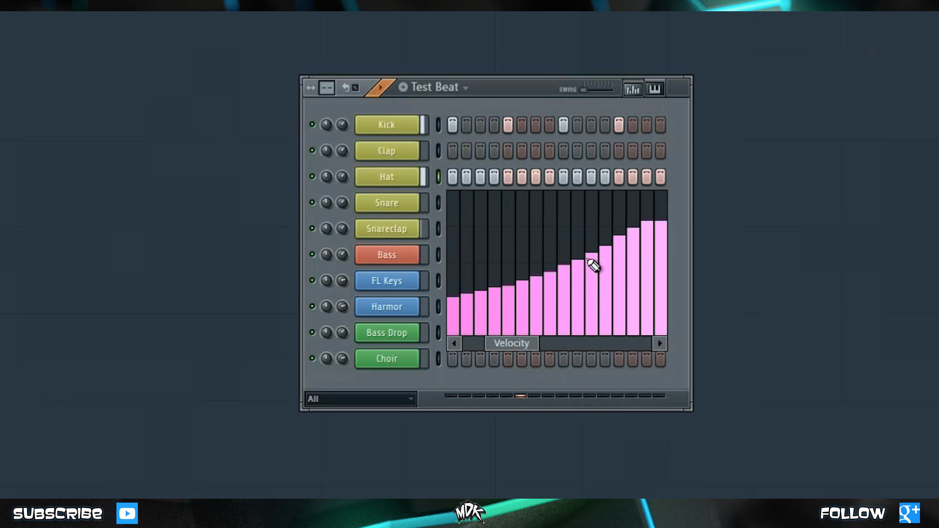
key("space")
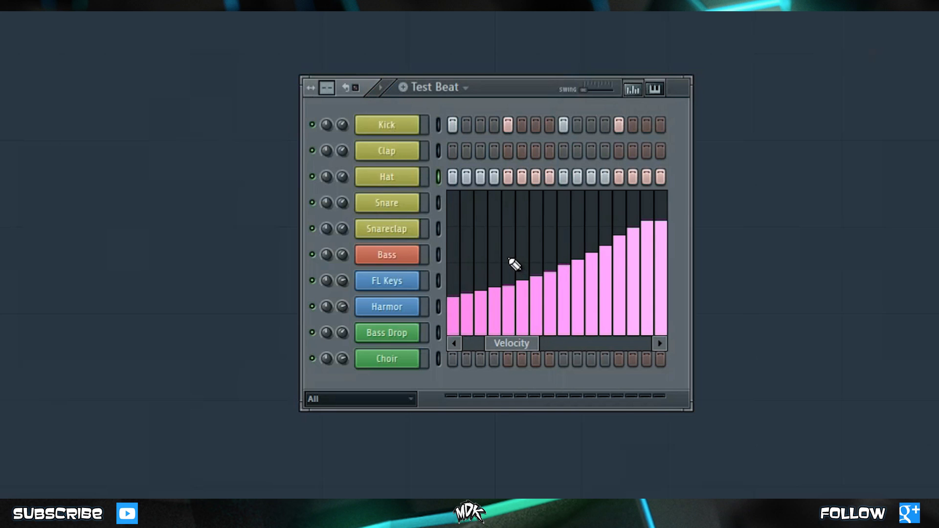
key("ctrl+z")
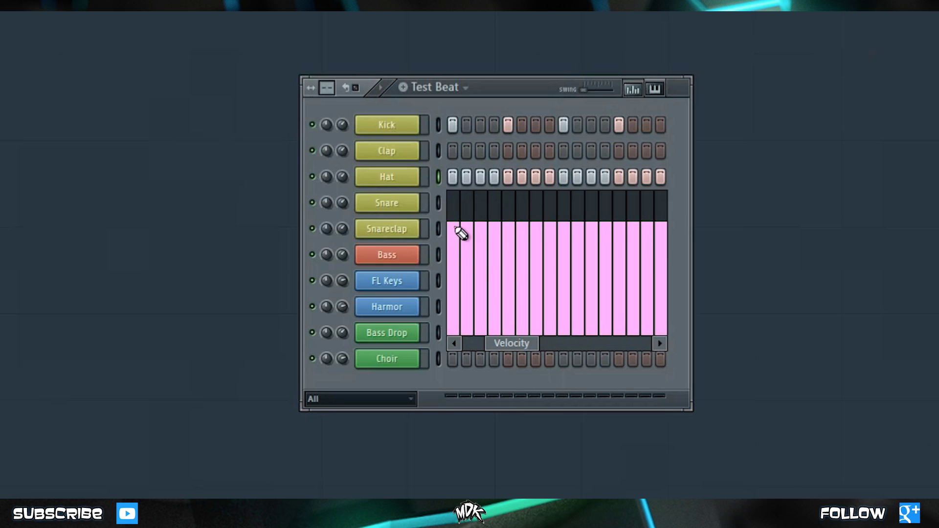
- Lower the Hat velocities except on steps 1, 5, 9 and 13, with even steps lowest, and play the pattern
left_click(466, 257)
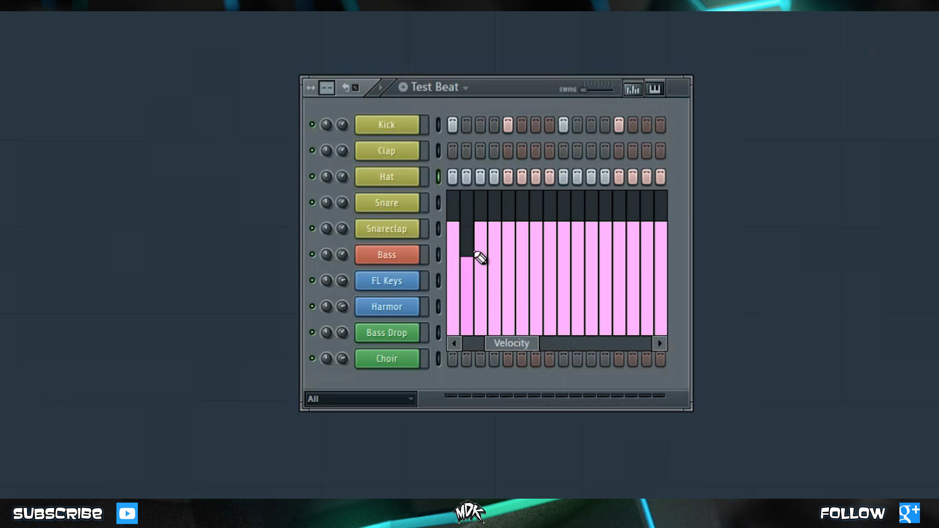
left_click(481, 240)
left_click(493, 256)
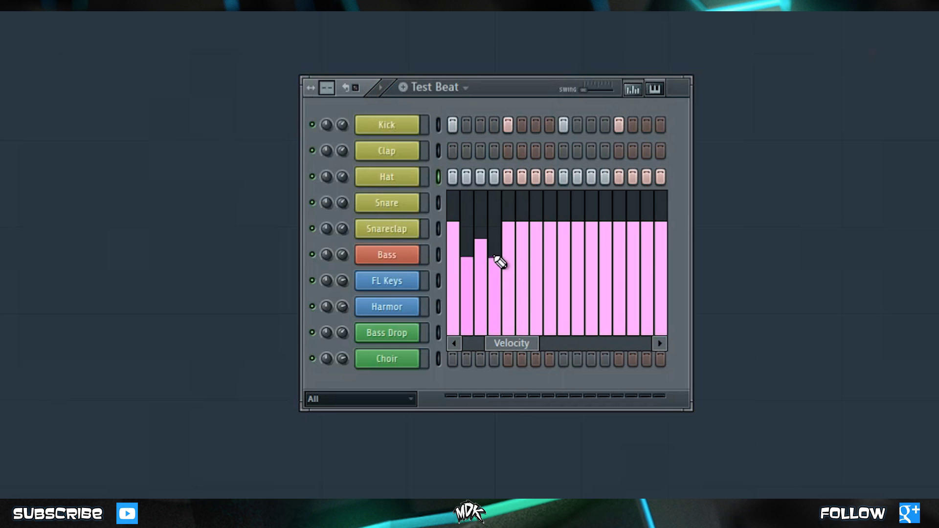
left_click(522, 257)
left_click(536, 239)
left_click(550, 255)
left_click(577, 256)
left_click(592, 243)
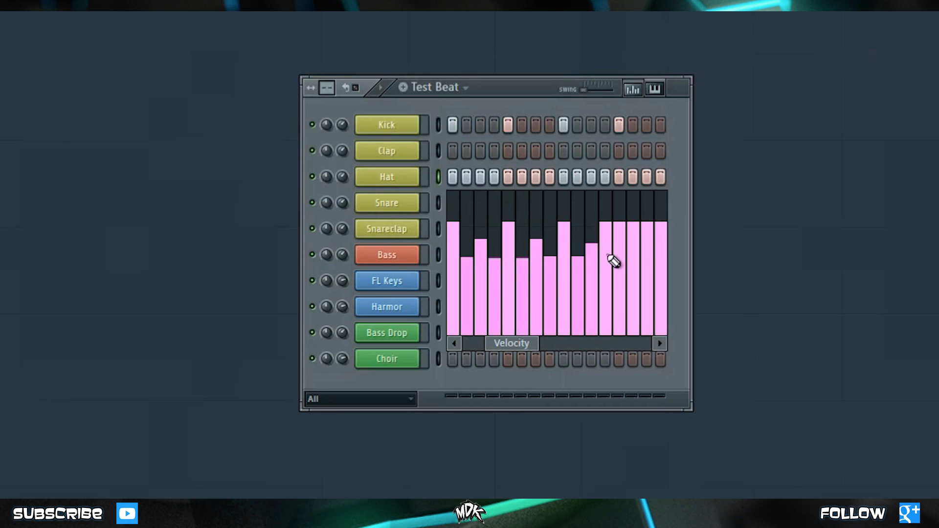
left_click(605, 258)
left_click(633, 253)
left_click(647, 239)
left_click(660, 253)
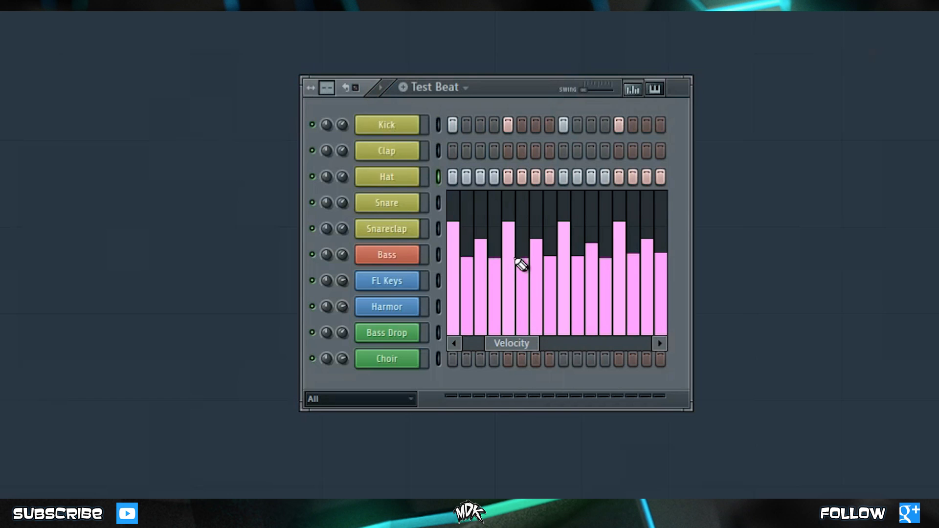
key("space")
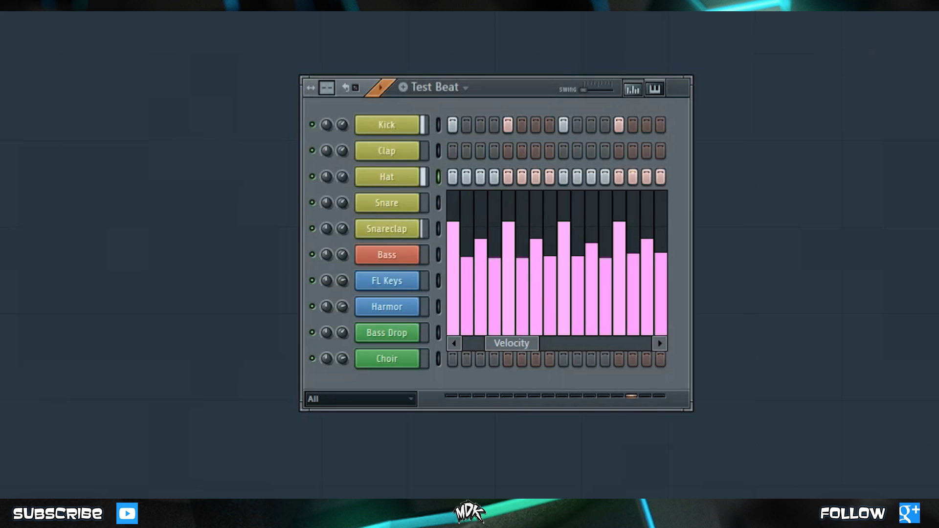
key("space")
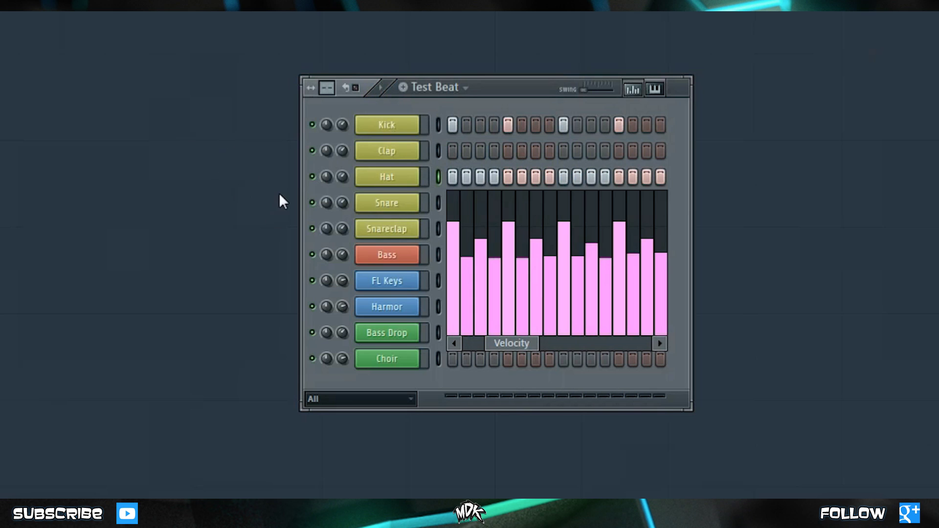
- Solo the Hat channel and play the pattern to hear its velocity changes
right_click(312, 177)
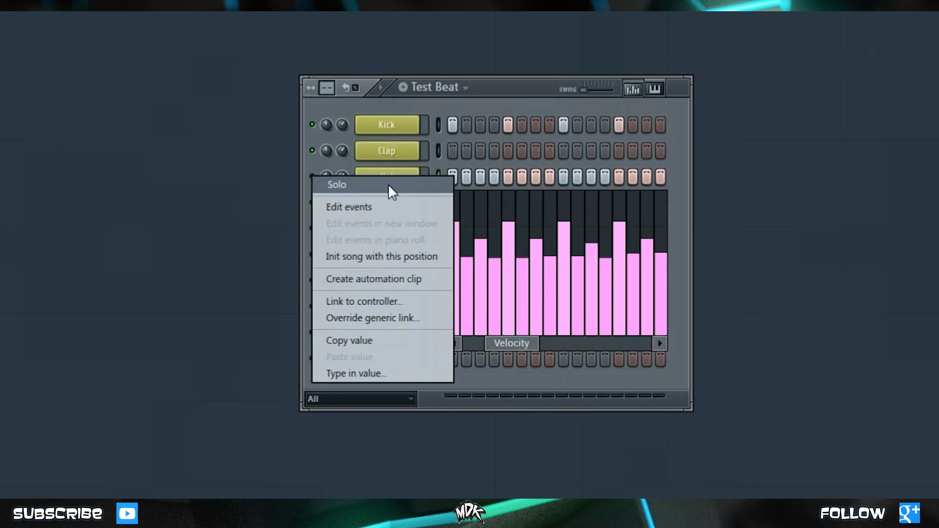
left_click(399, 185)
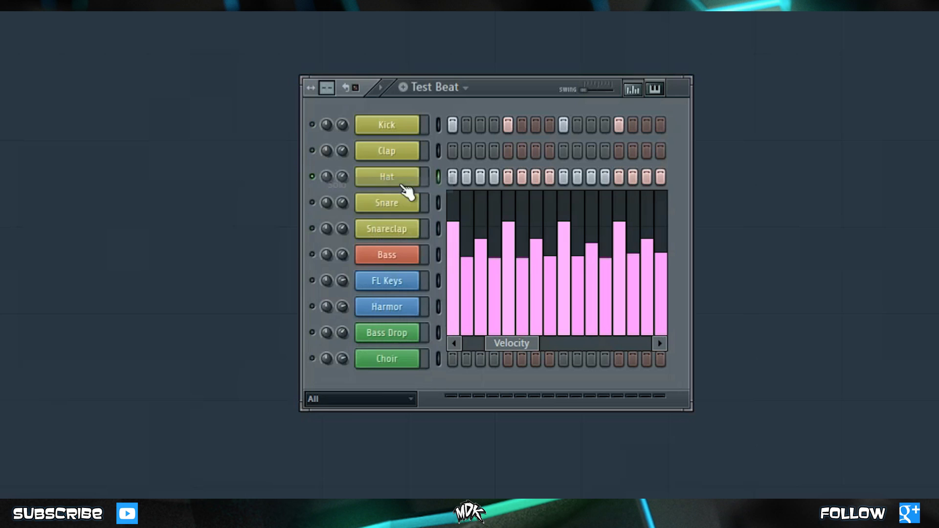
key("space")
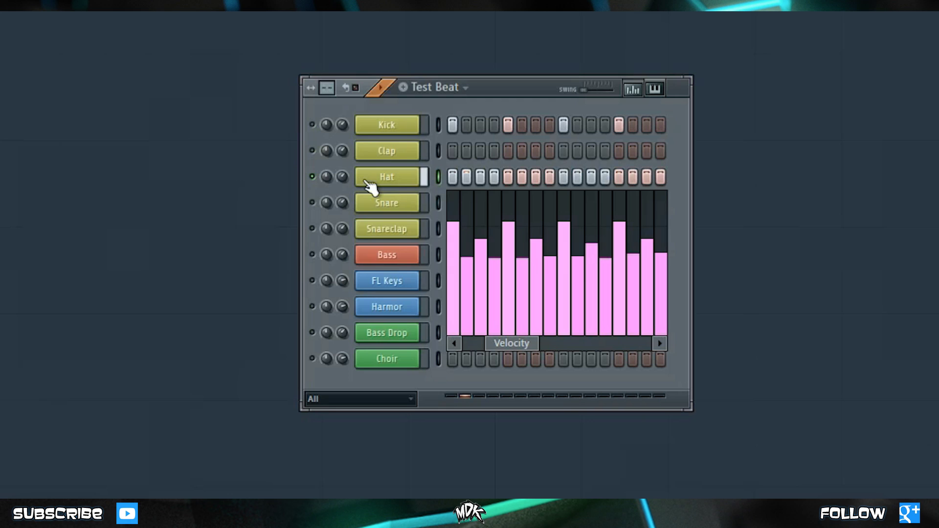
key("space")
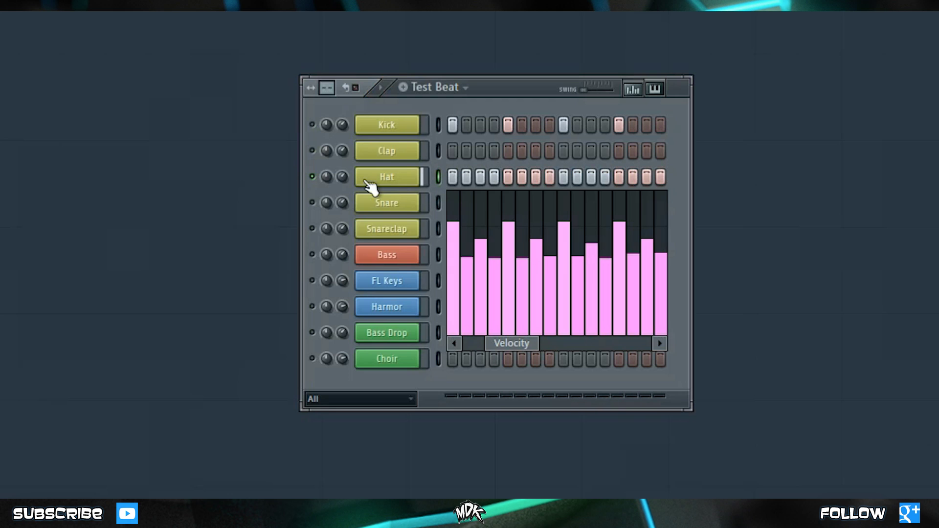
- Raise the Hat velocities on steps 1 and 9, lower all even-numbered steps further, and play the soloed channel
left_click_drag(460, 228, 459, 209)
left_click_drag(562, 225, 564, 213)
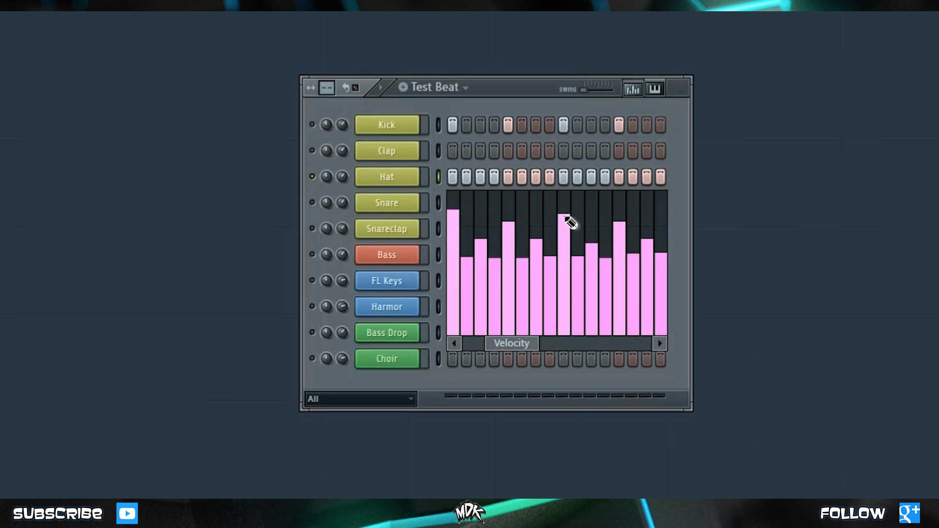
left_click(467, 276)
left_click(494, 272)
left_click(522, 275)
left_click(550, 272)
left_click(577, 274)
left_click(606, 275)
left_click(633, 272)
left_click(661, 276)
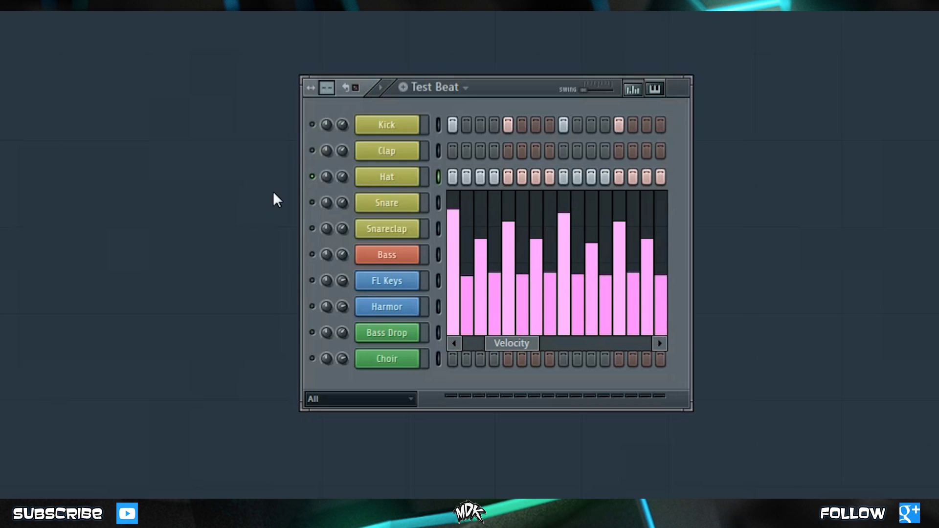
key("space")
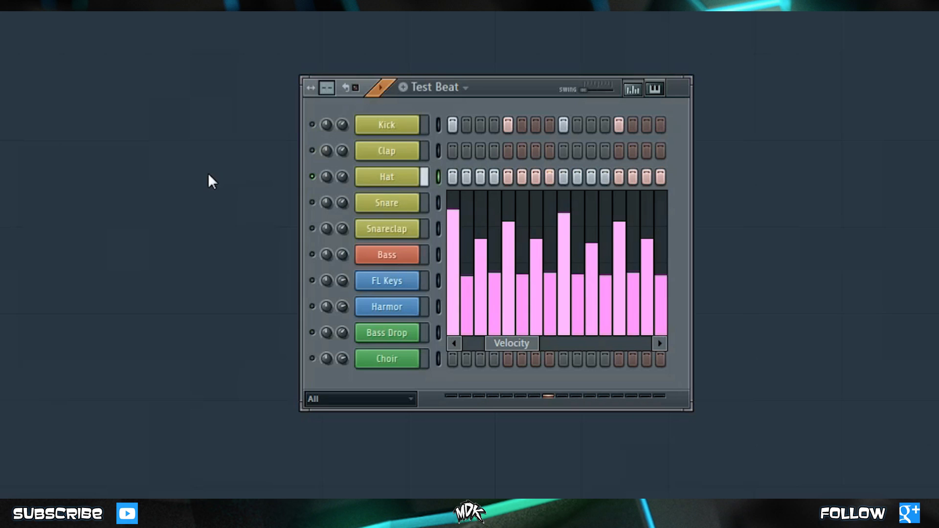
- Stop playback, turn off solo on the Hat channel and play the full pattern with all channels
key("space")
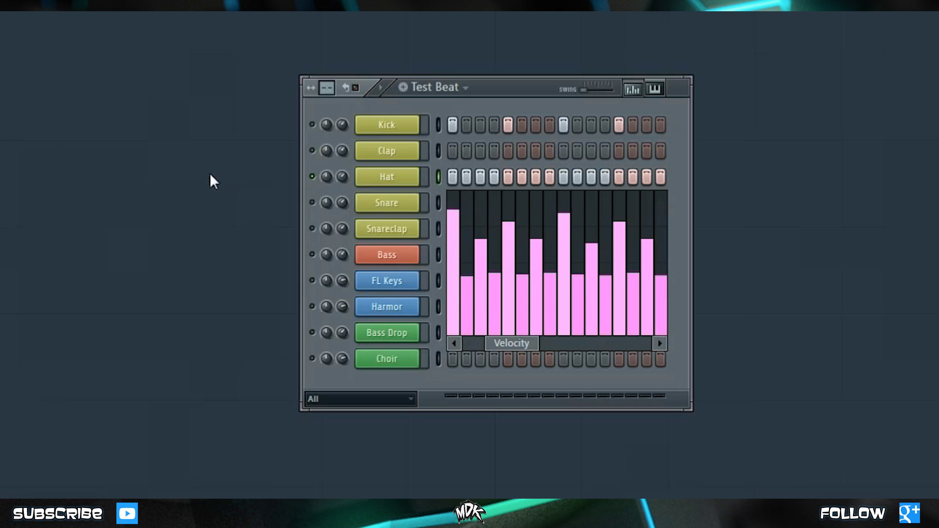
right_click(312, 178)
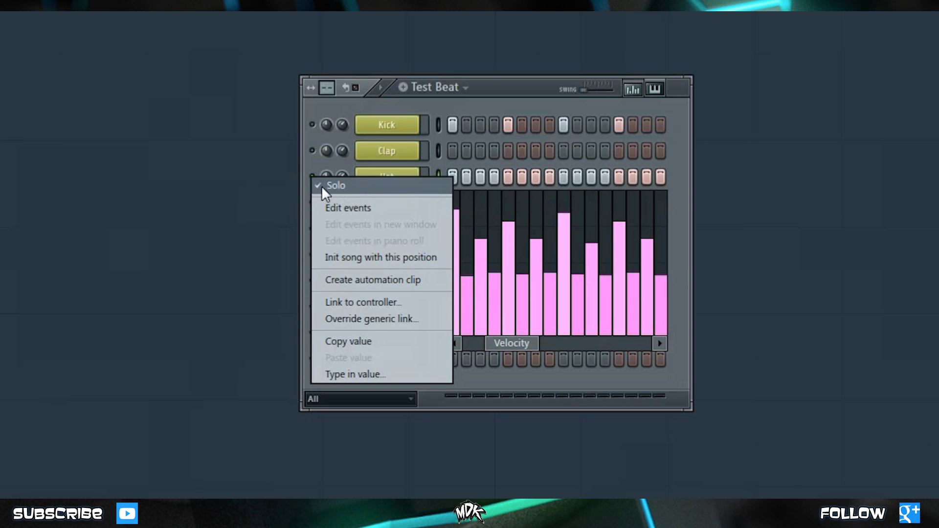
left_click(347, 185)
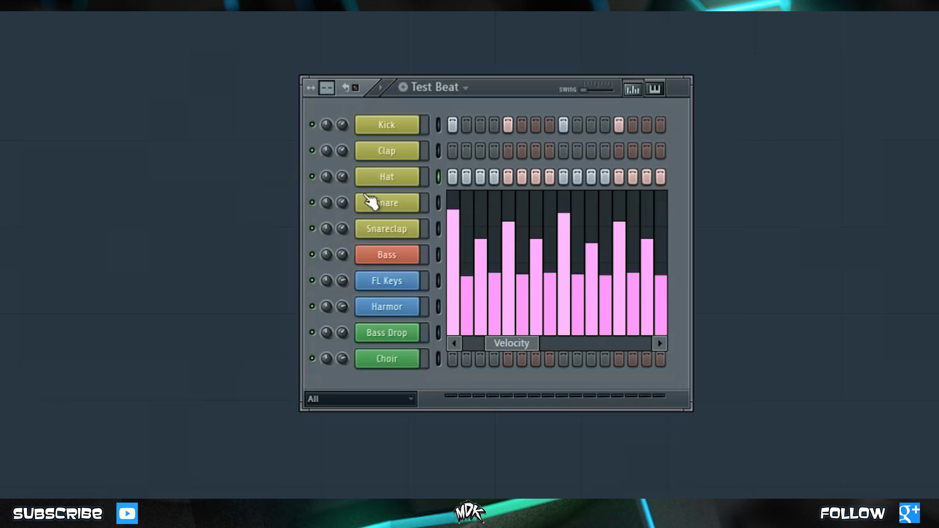
key("space")
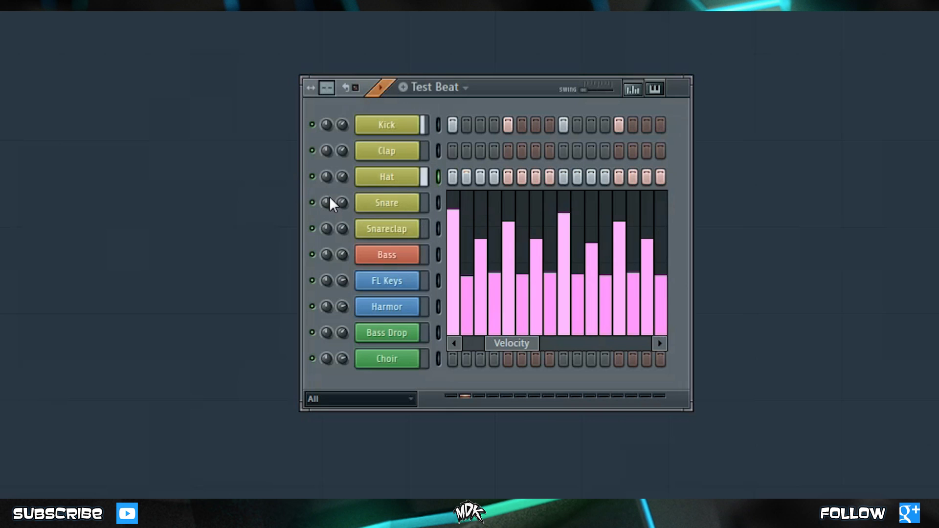
key("space")
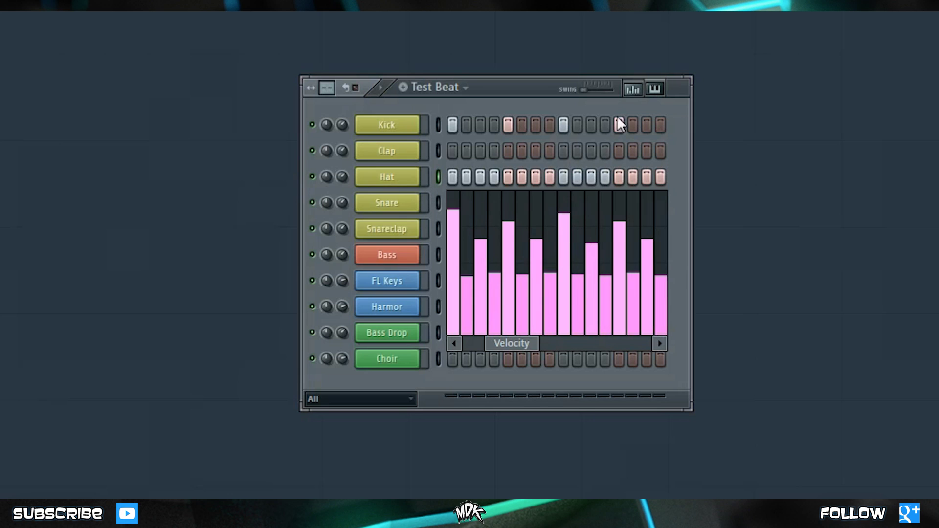
- Replace the graph editor with the keyboard editor, raise the pitch of Hat steps 1–8, lower steps 9–16, and play the pattern
left_click(632, 89)
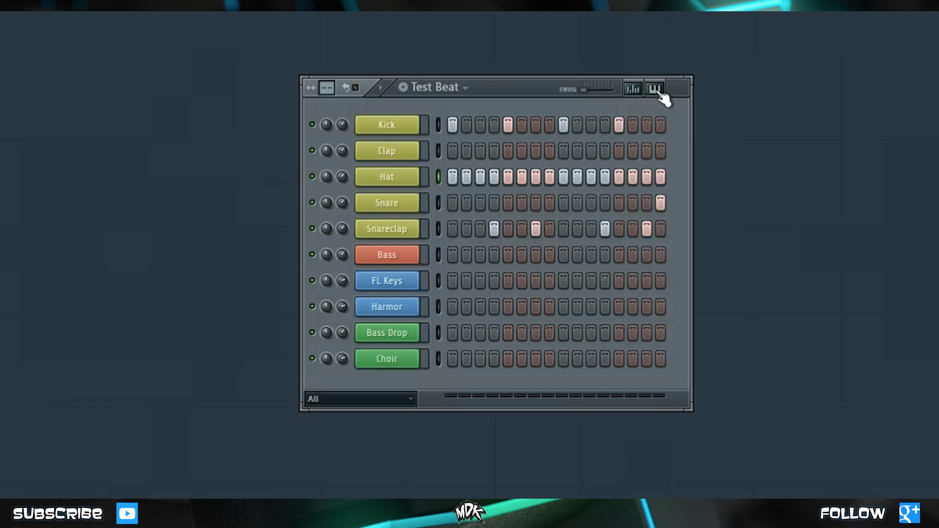
left_click(655, 89)
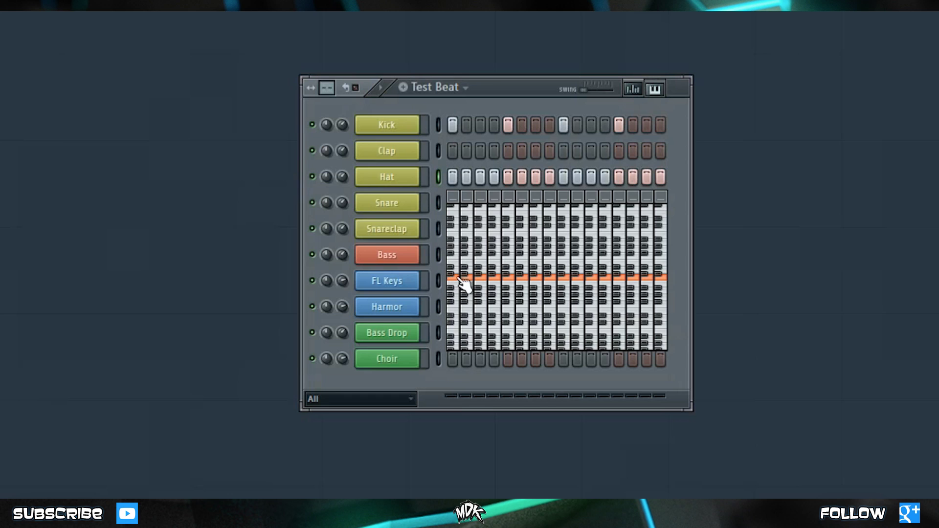
left_click_drag(451, 229, 559, 231)
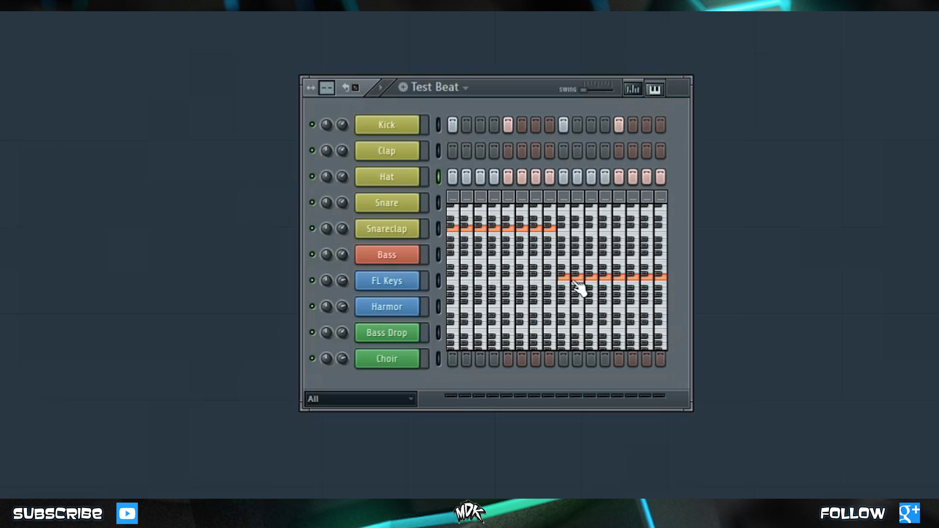
mouse_move(574, 287)
left_mouse_down()
mouse_move(567, 328)
mouse_move(656, 326)
left_mouse_up()
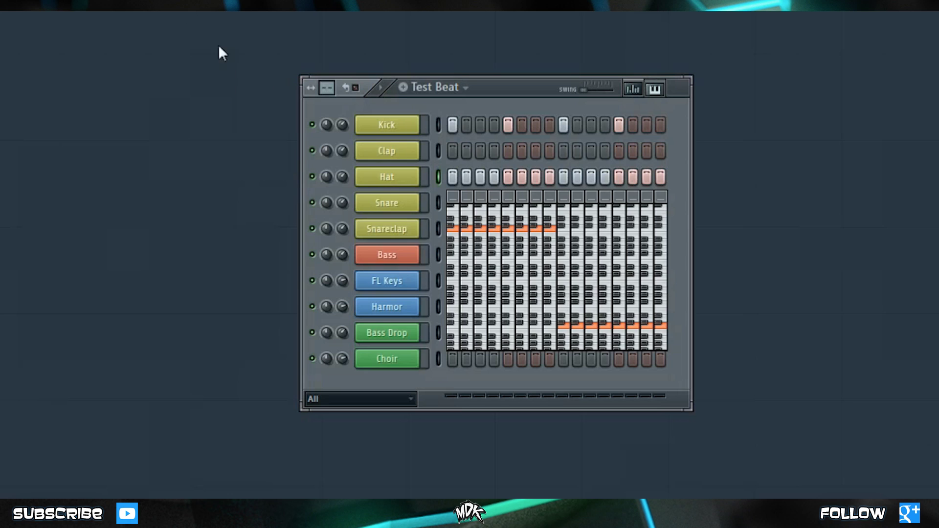
key("space")
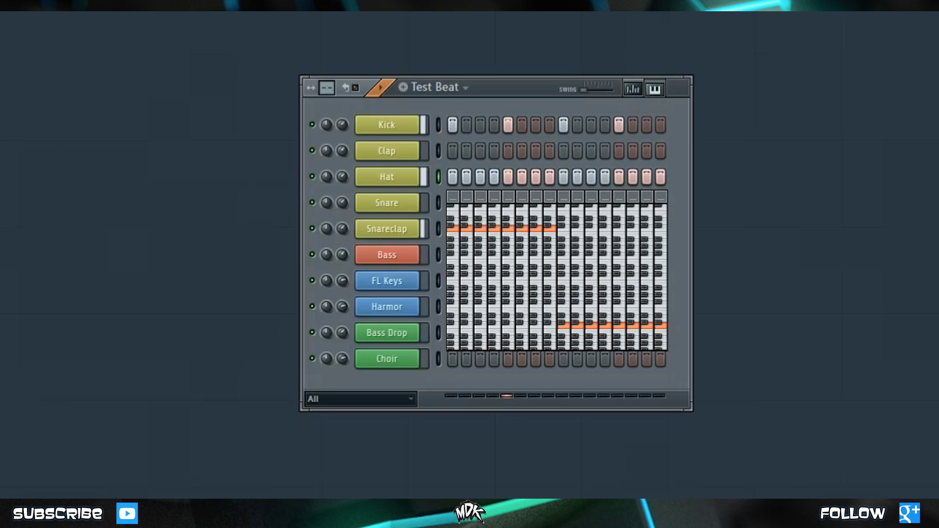
key("space")
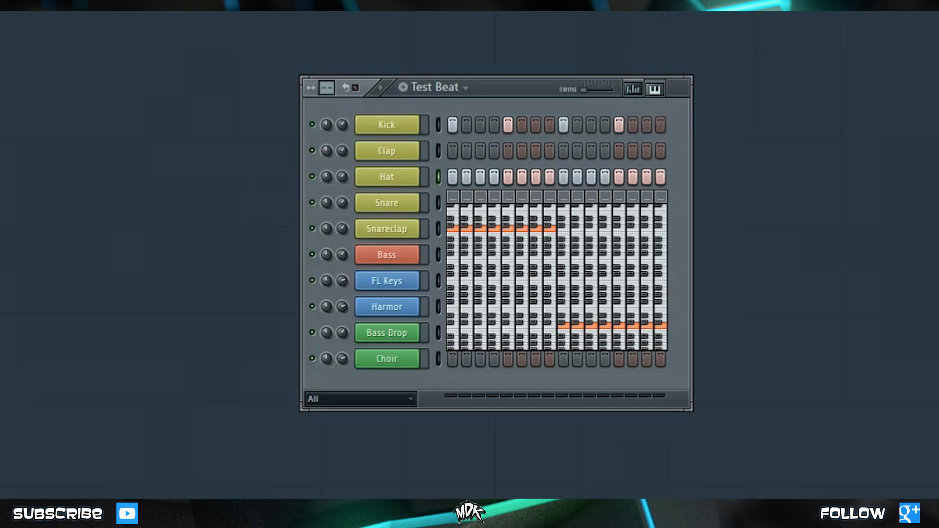
- Undo the pitch changes on the Hat steps one at a time and hide the keyboard editor
key("ctrl+z")
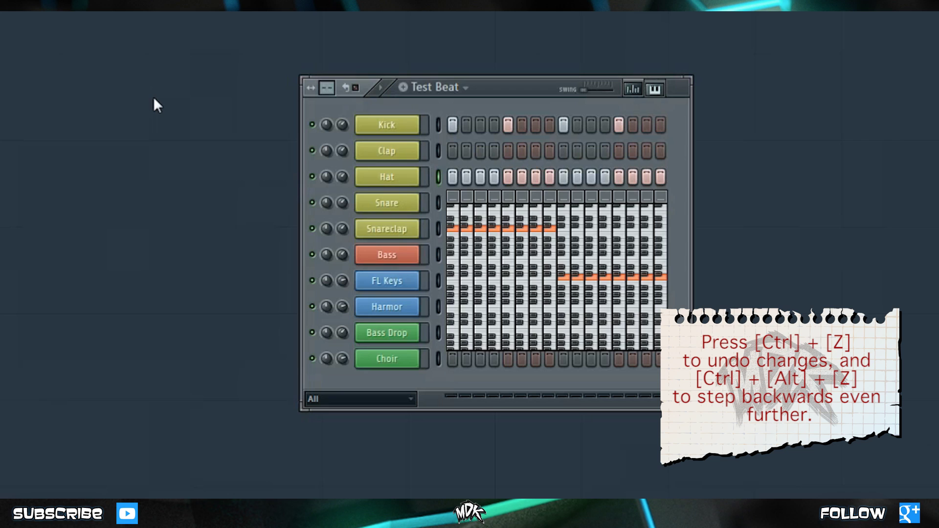
key("ctrl+alt+z")
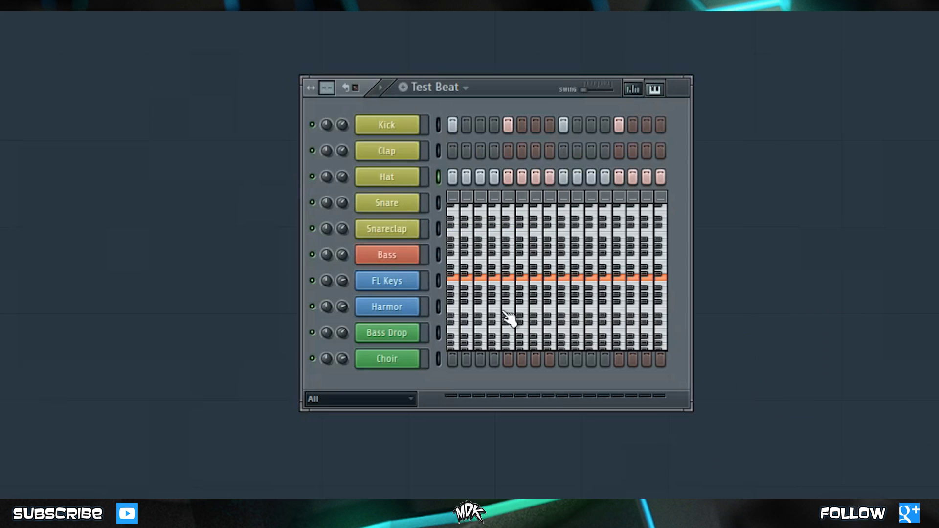
key("ctrl+alt+z")
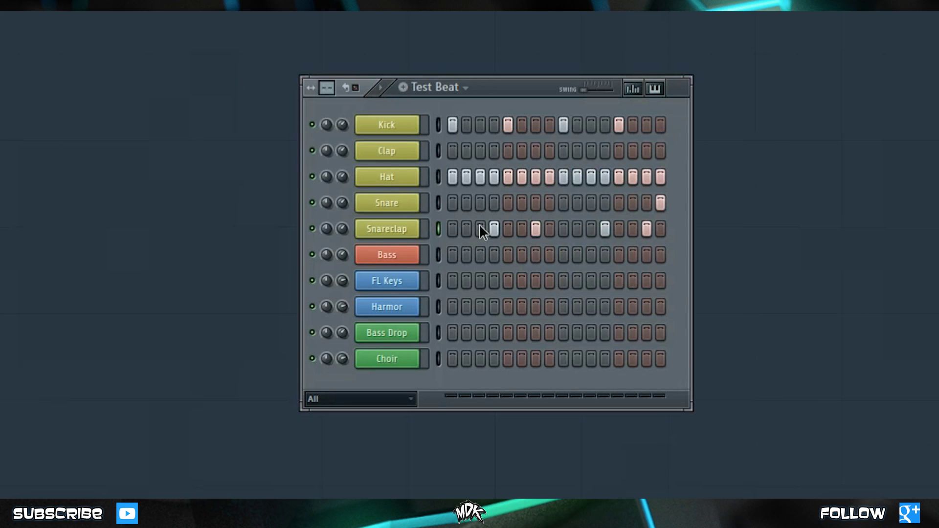
- Rearrange the Snareclap hits to steps 5 and 13 only, clear the Snare's step 16, and play the pattern
left_click_drag(479, 229, 642, 233)
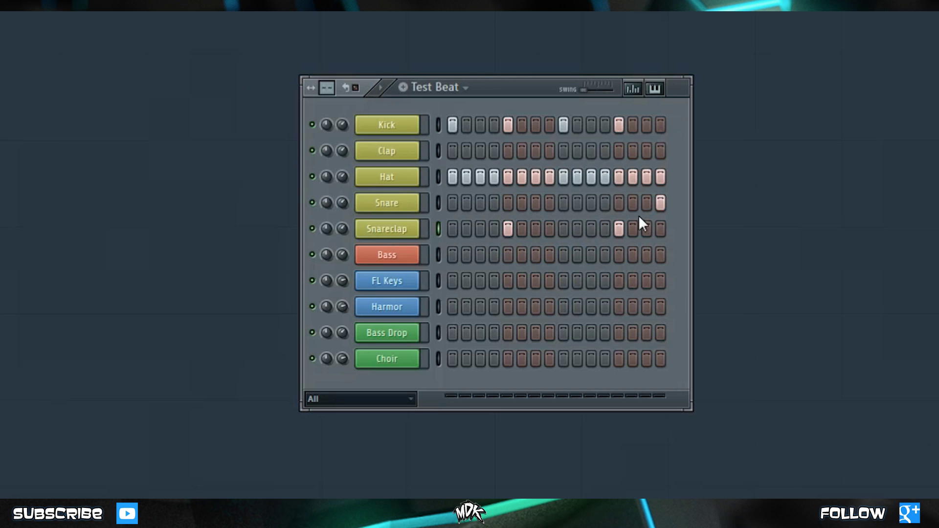
left_click(660, 202)
key("space")
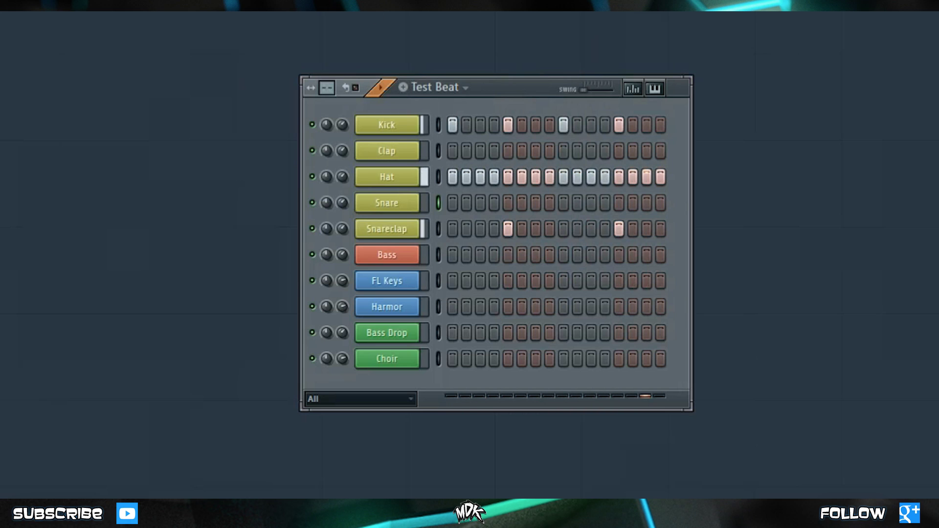
key("space")
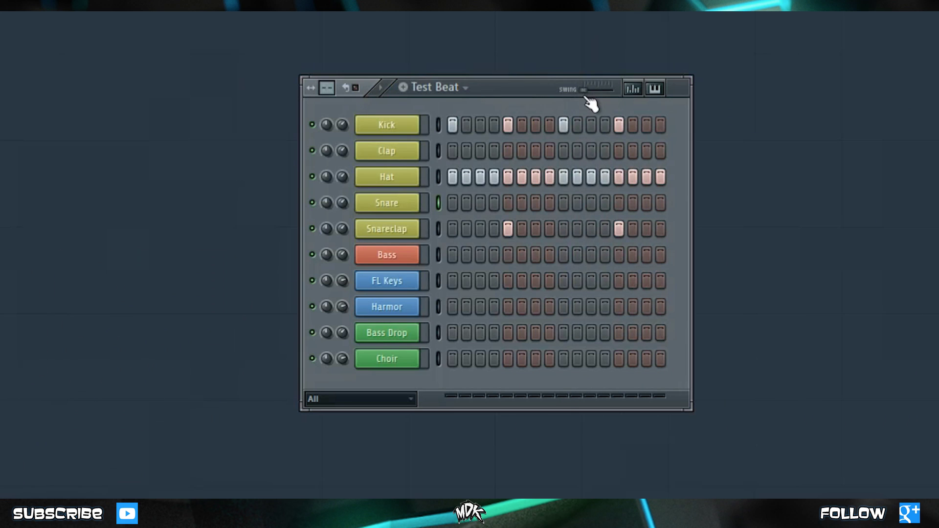
- Try a moderate swing amount while playing the pattern, and return the swing to its minimum
mouse_move(585, 93)
left_mouse_down()
mouse_move(610, 90)
mouse_move(596, 90)
left_mouse_up()
key("space")
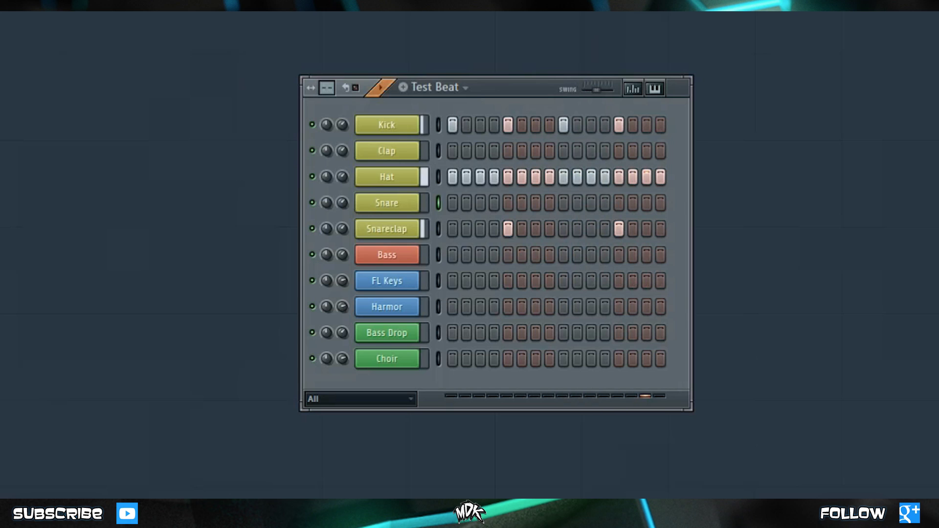
key("space")
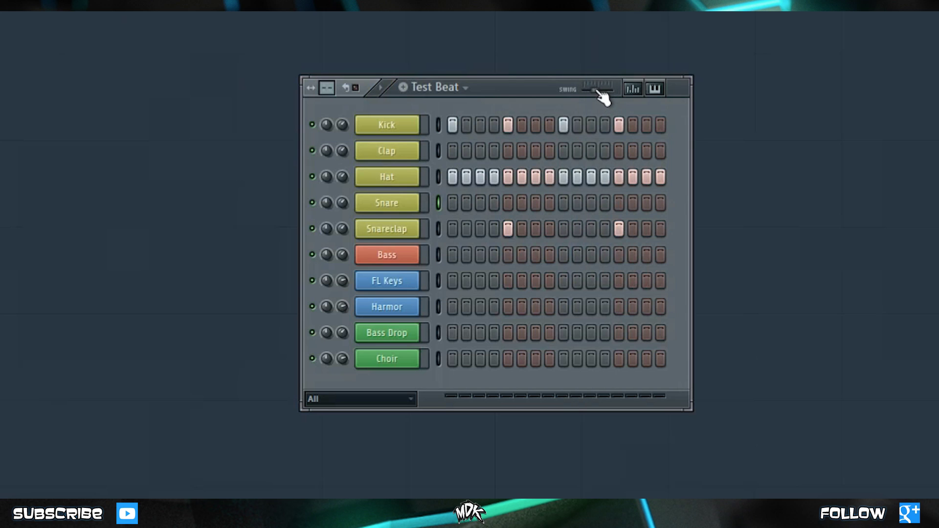
left_click_drag(599, 92, 583, 90)
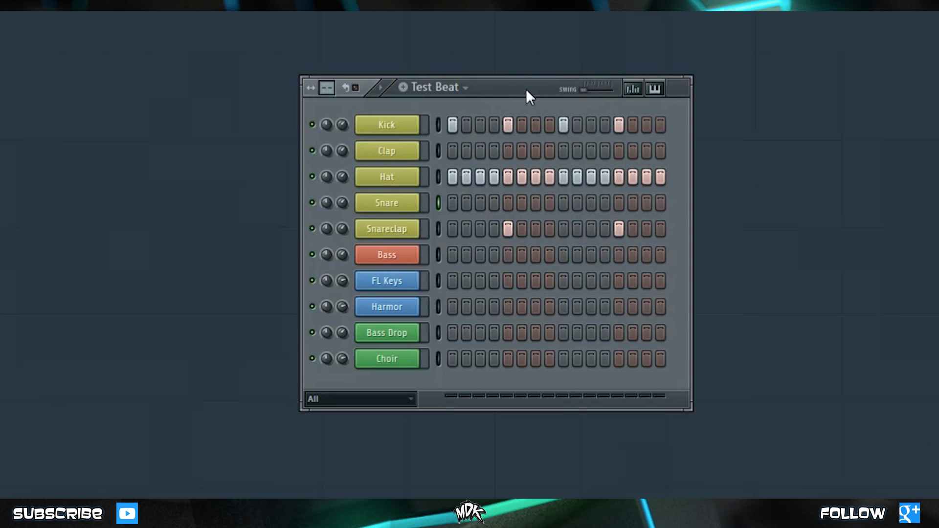
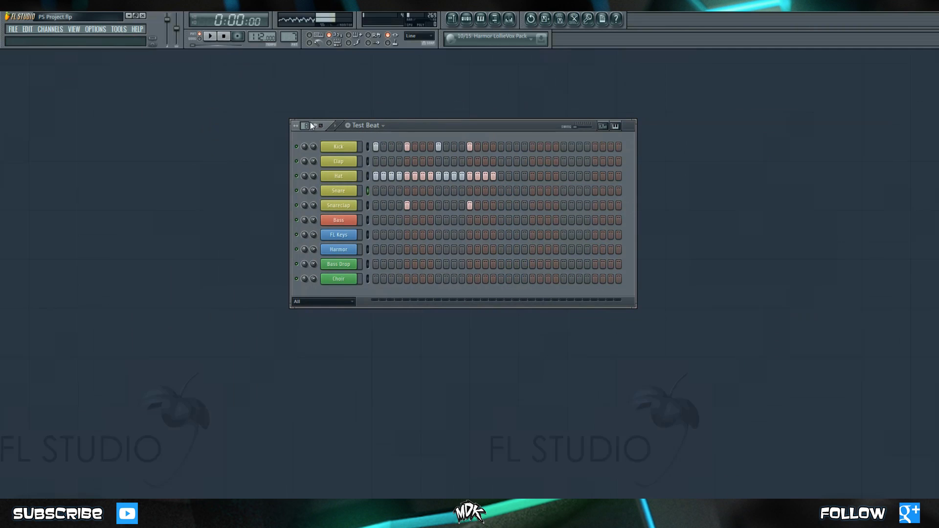
- Shorten the step sequencer to 16 steps, switch to the Bass pattern and play it
left_click_drag(301, 125, 320, 140)
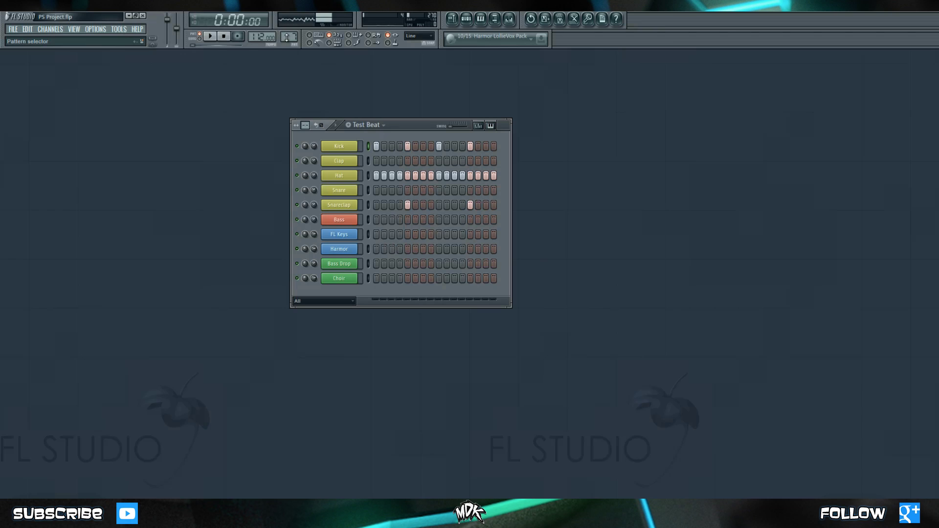
left_click(287, 37)
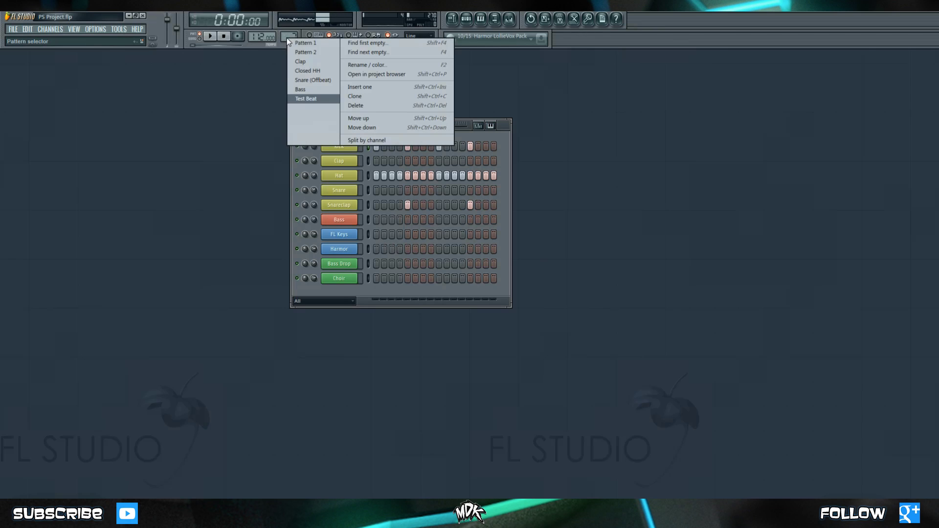
left_click(299, 90)
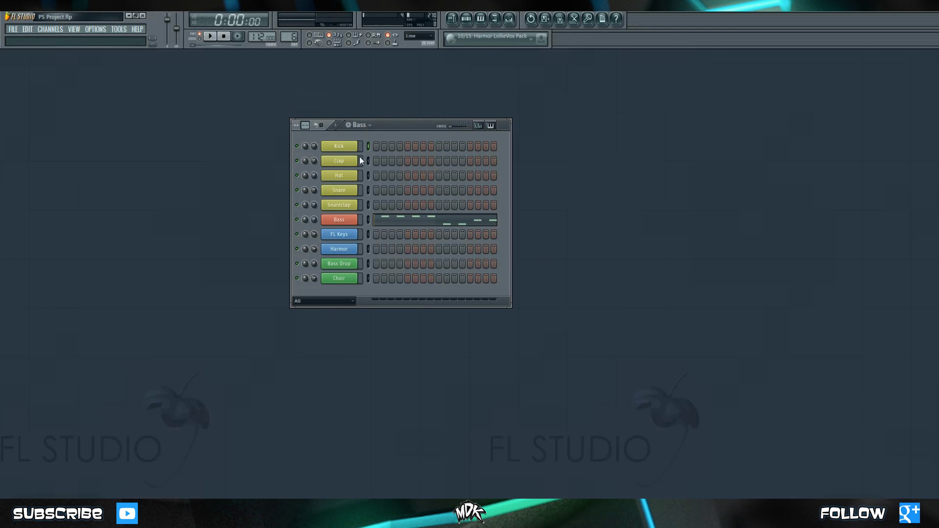
left_click(211, 37)
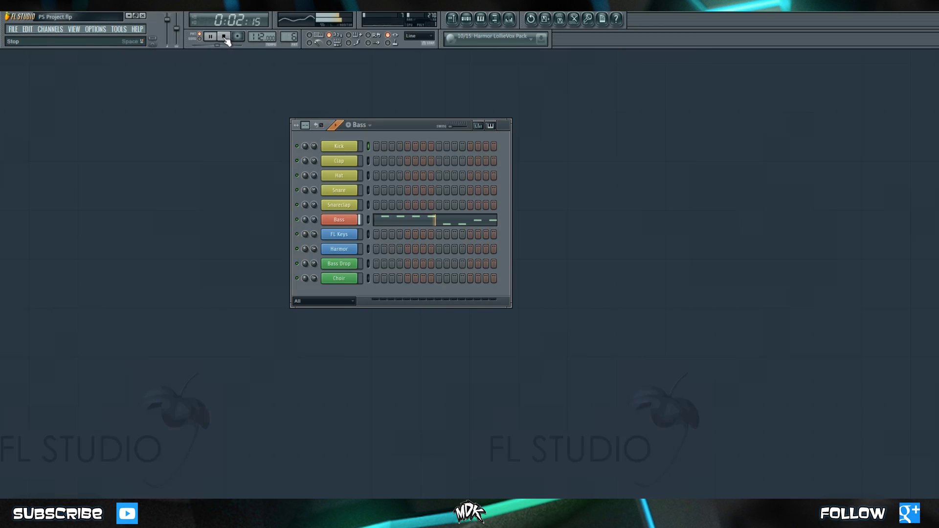
left_click(224, 37)
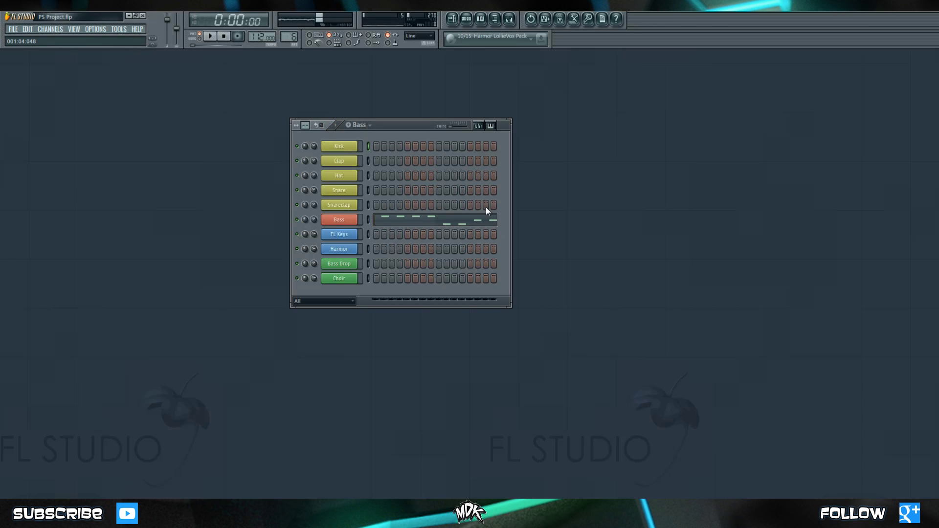
- Fill each 4 steps of the Kick channel in the Bass pattern and play the result
right_click(334, 147)
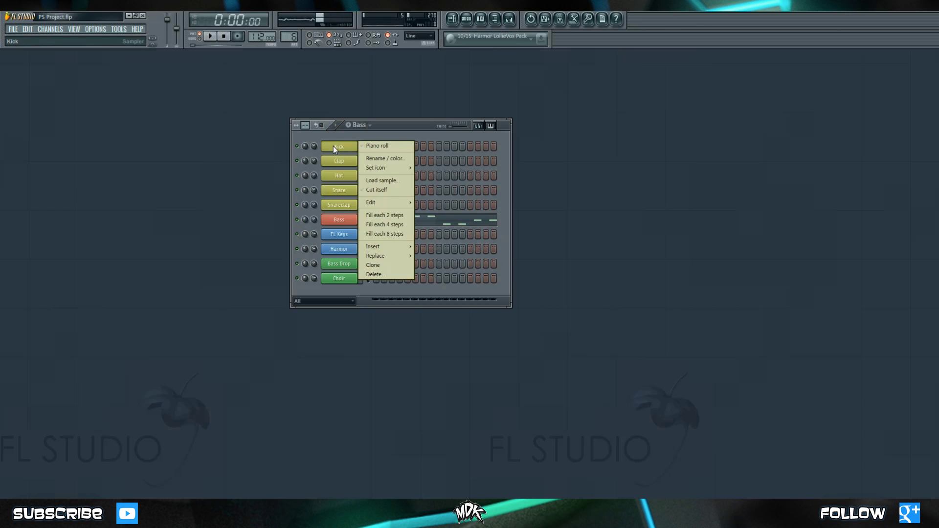
left_click(392, 225)
left_click(209, 36)
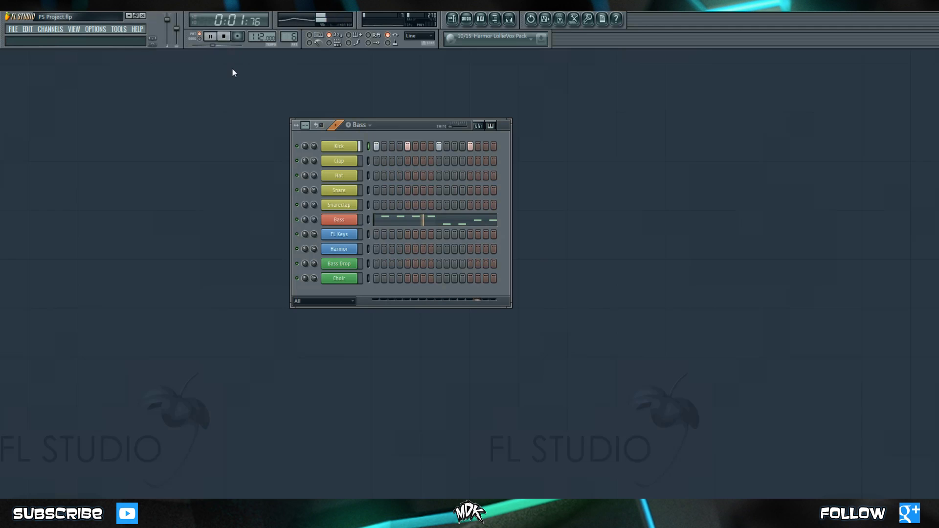
left_click(224, 37)
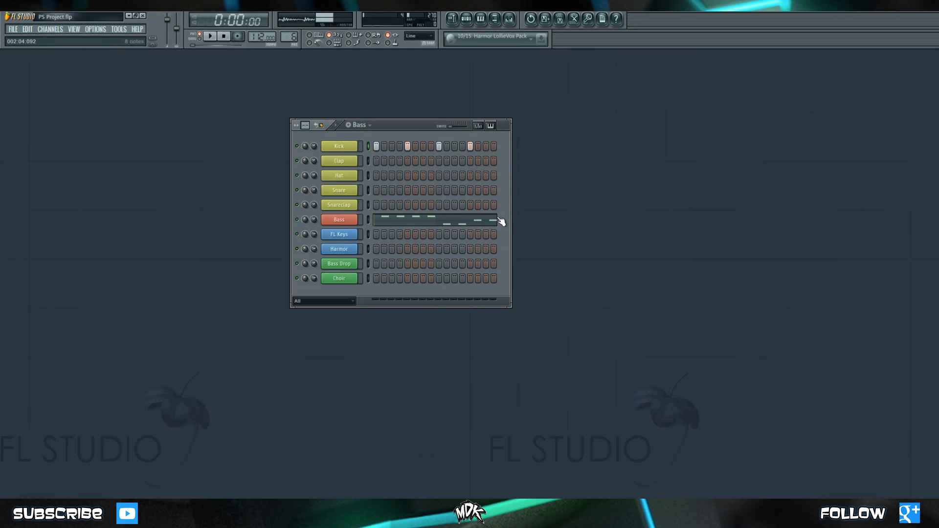
- Select the Kick channel and play the Bass pattern to hear its steps repeat under the whole bass line
left_click(368, 145)
key("space")
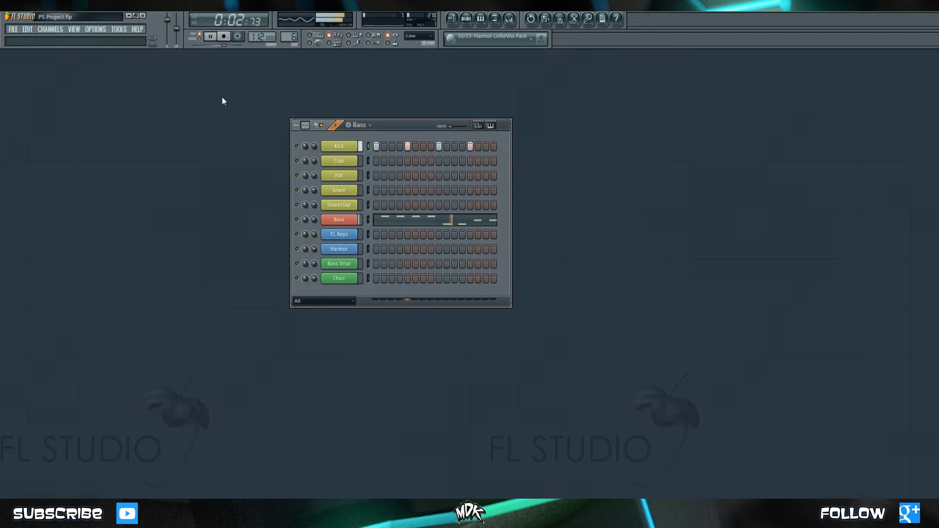
key("space")
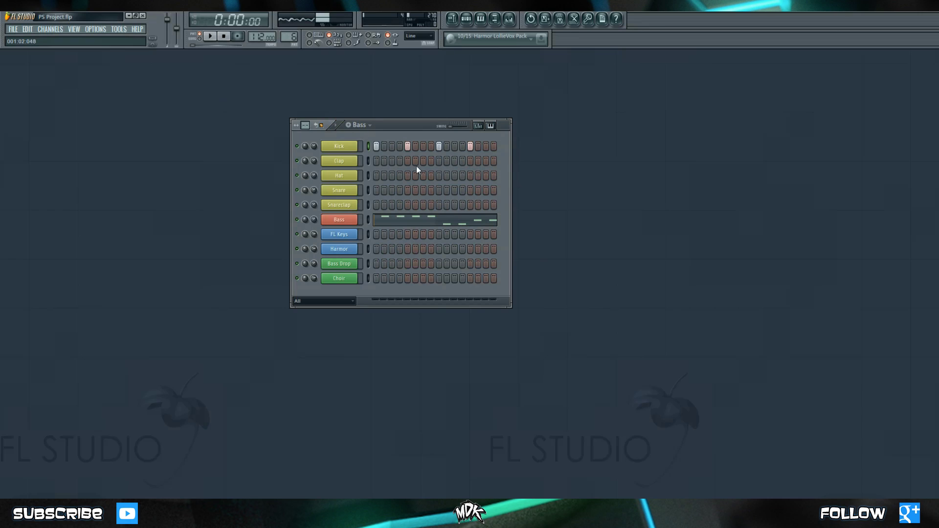
- Clone the Bass channel and replace the clone's instrument with BooBass
left_click(352, 166)
right_click(353, 222)
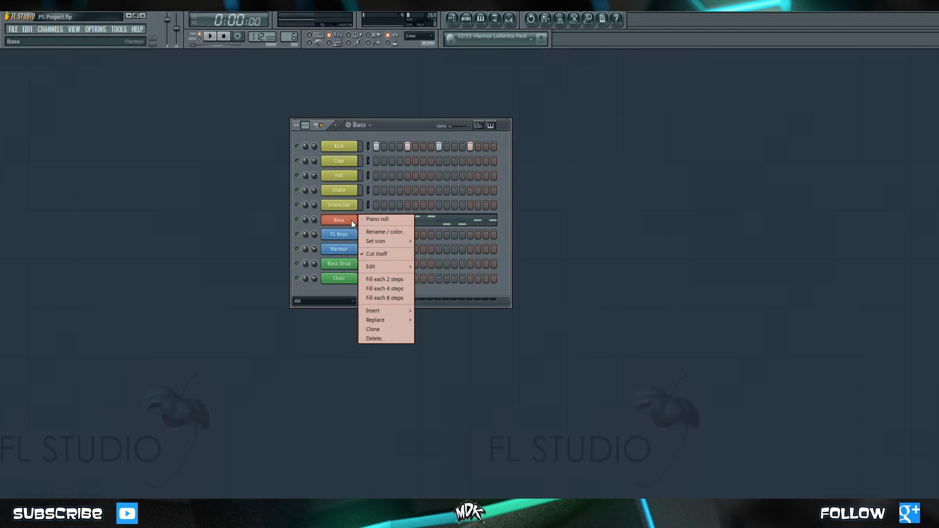
left_click(389, 330)
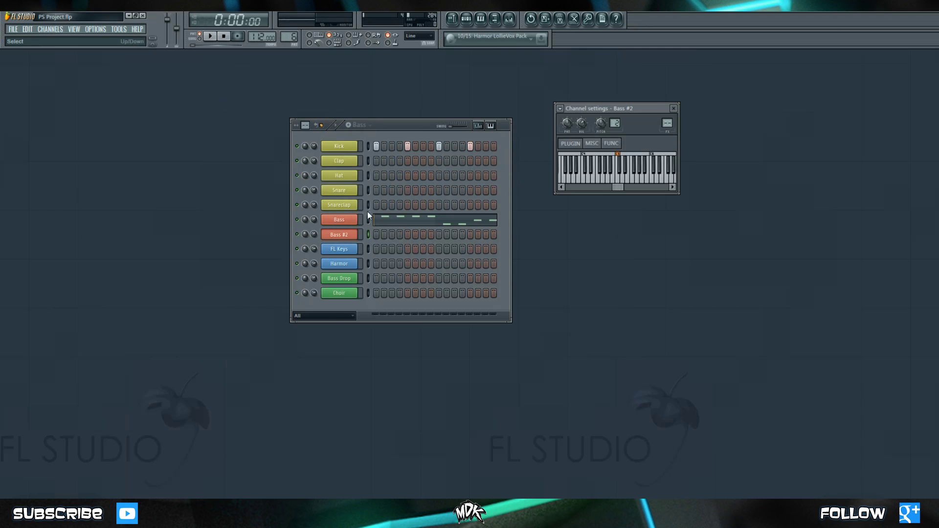
left_click(341, 239)
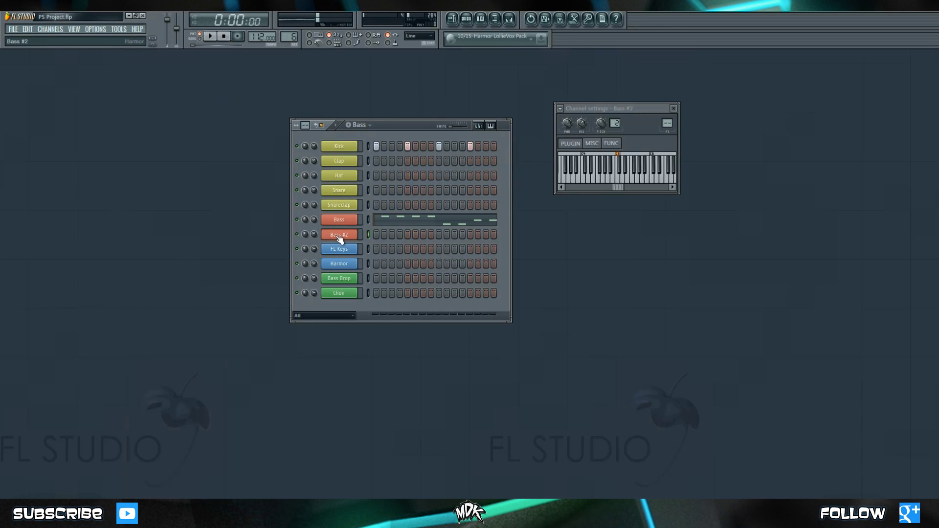
right_click(341, 238)
mouse_move(398, 335)
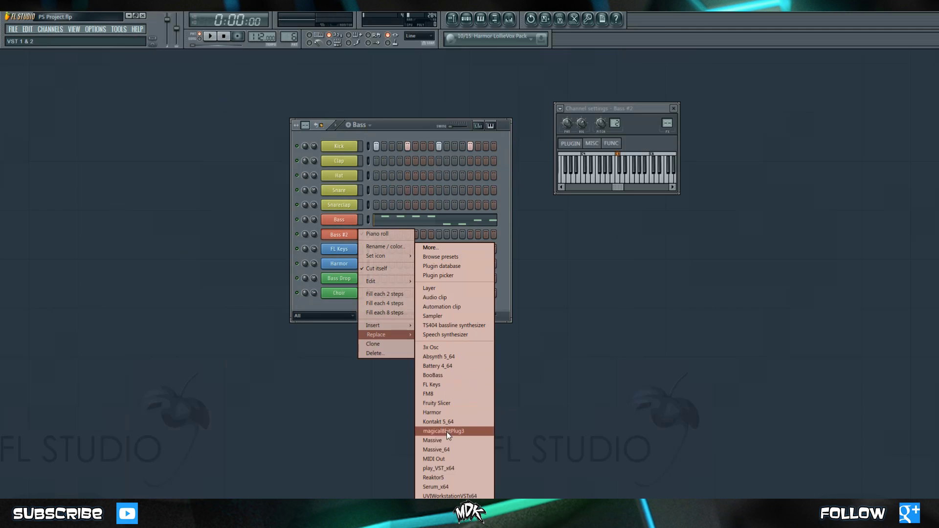
left_click(442, 375)
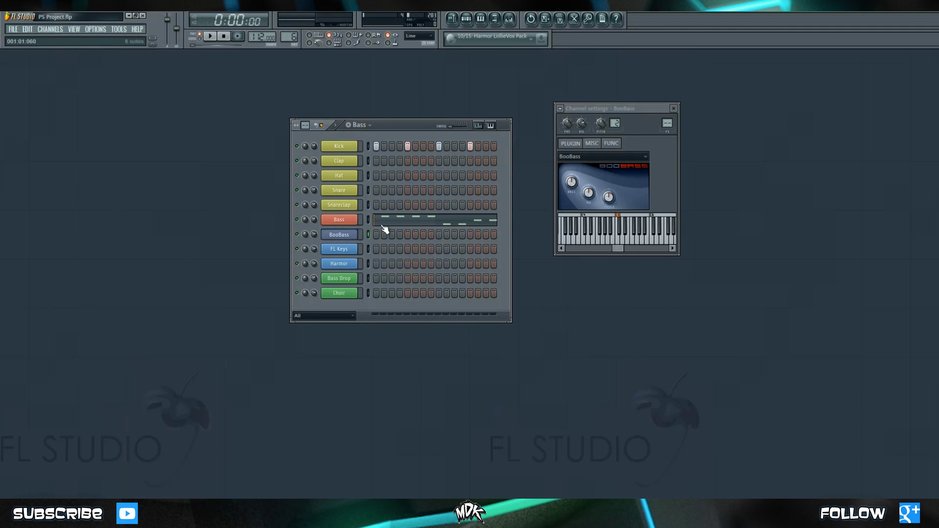